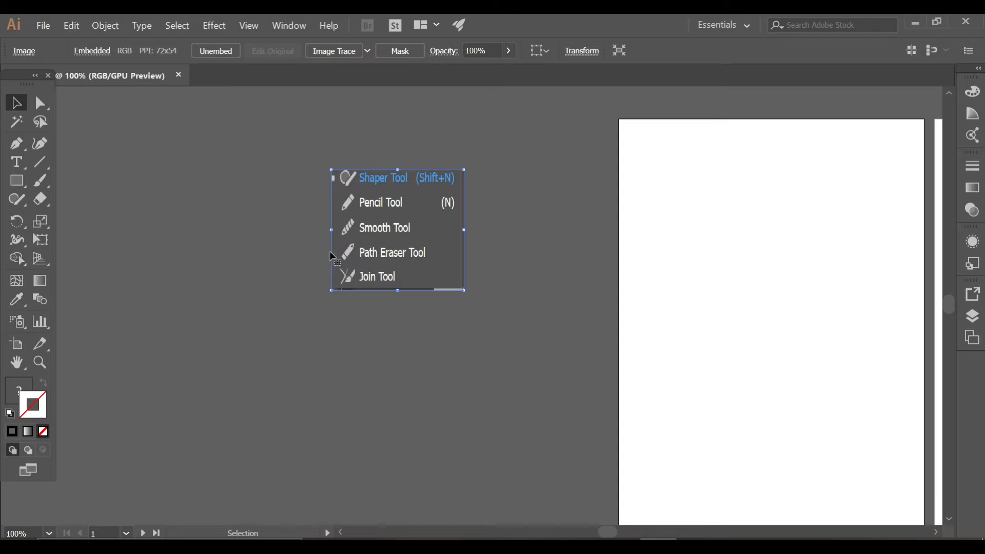
Delete the embedded image of the tool list beside the artboards
drag(384, 240, 277, 205)
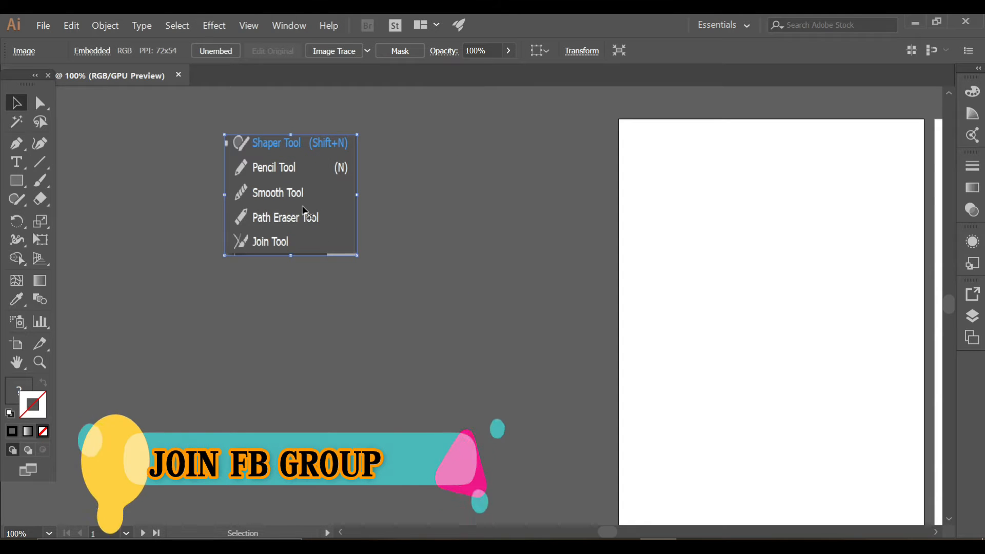
key(Delete)
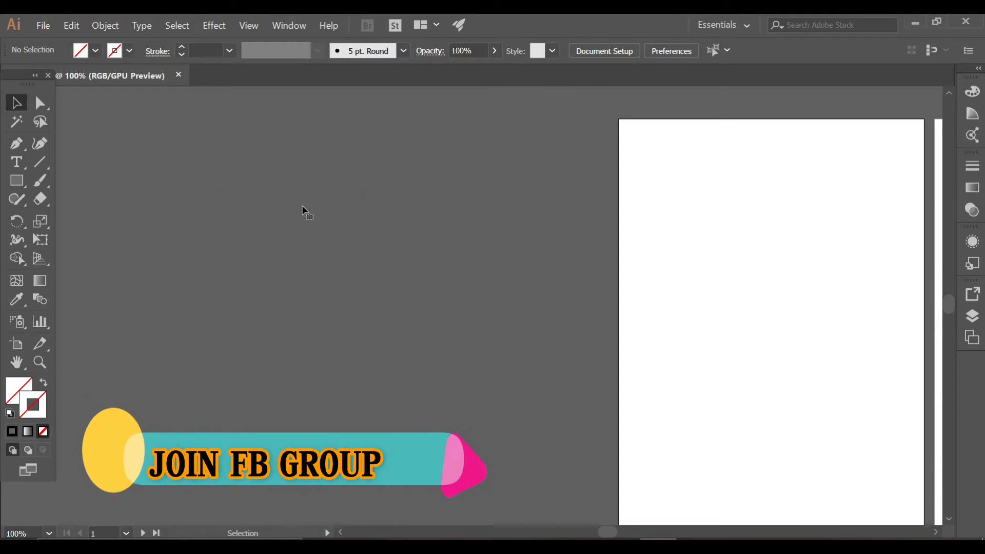
drag(555, 247, 103, 225)
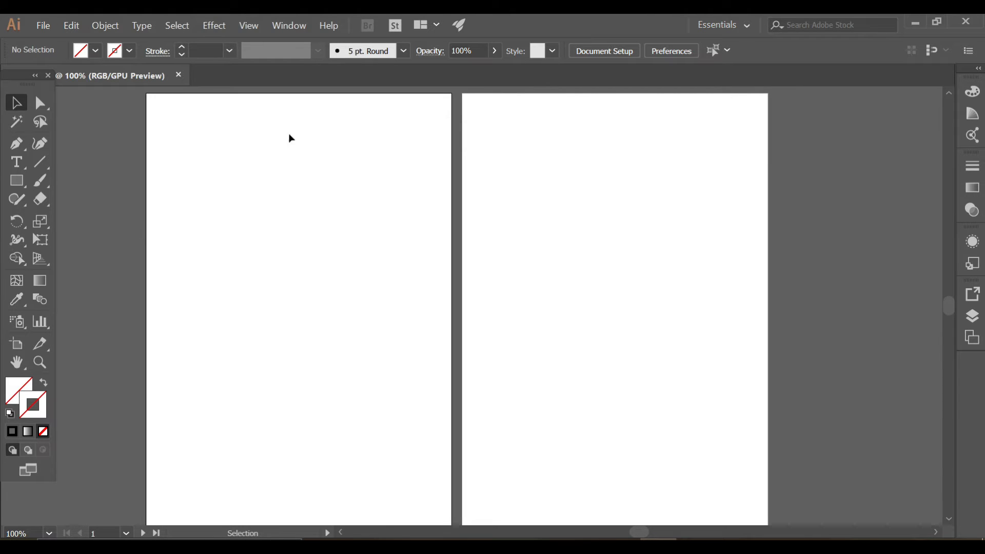
scroll(211, 264, up, 1)
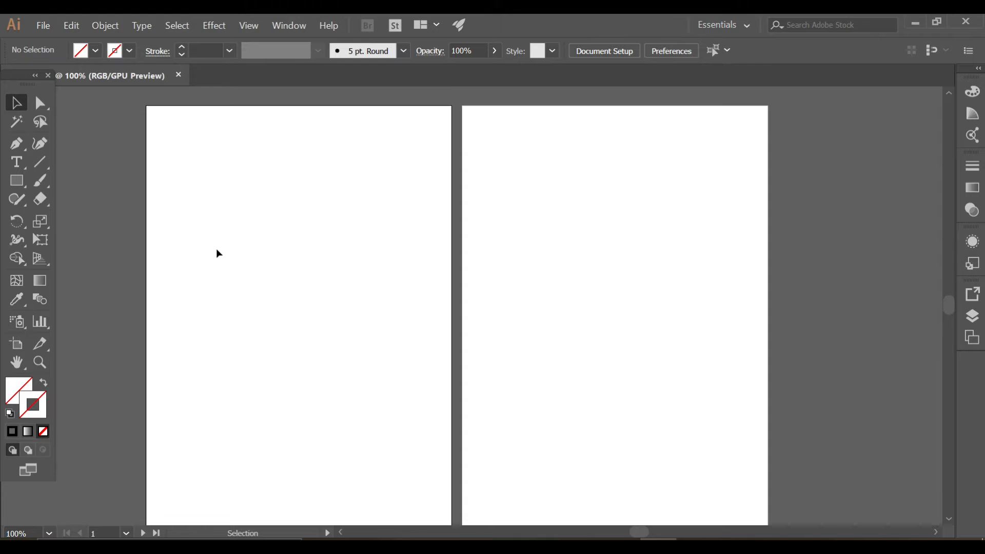
With the Shaper tool, draw a large circle on the first artboard, a square on the second, and a wide rectangle spanning both
click(18, 197)
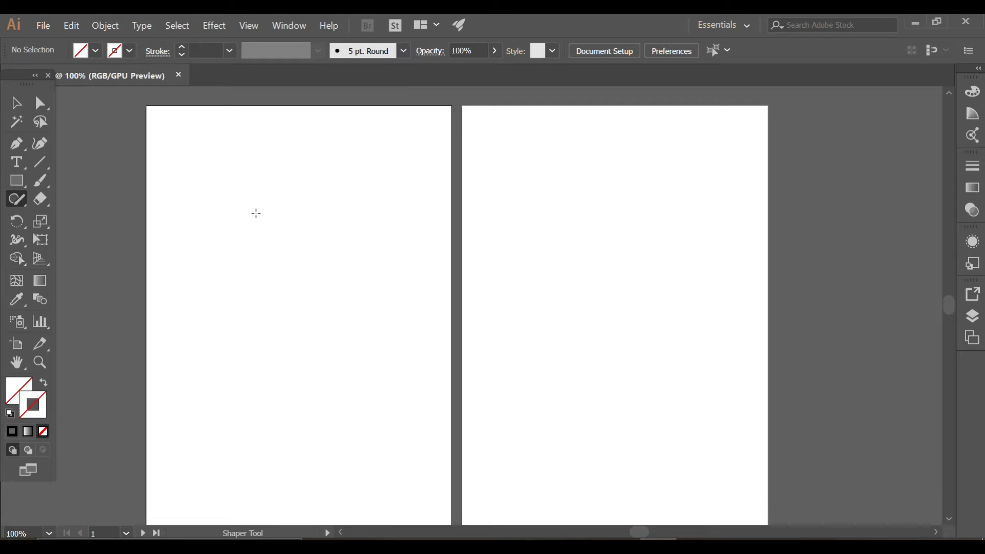
click(16, 180)
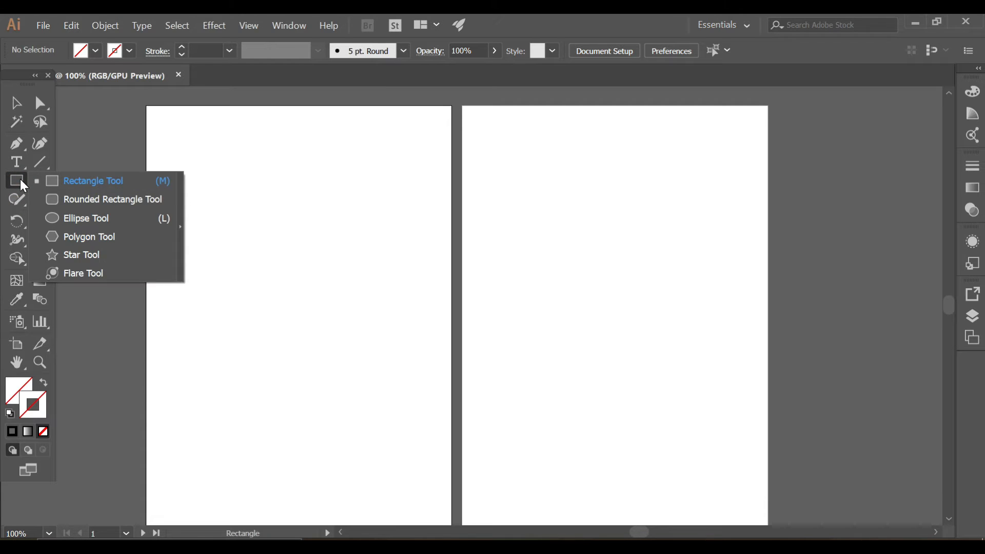
click(20, 180)
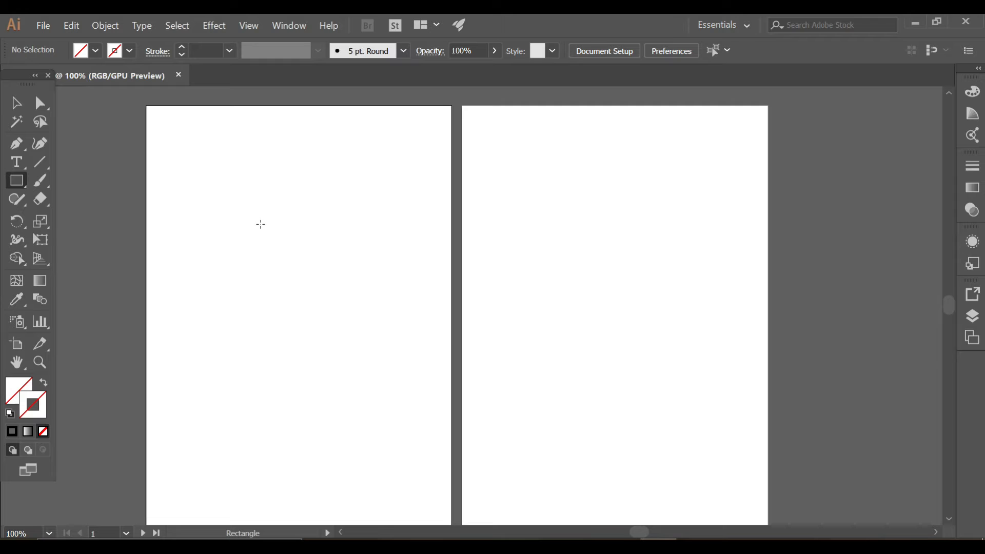
click(17, 200)
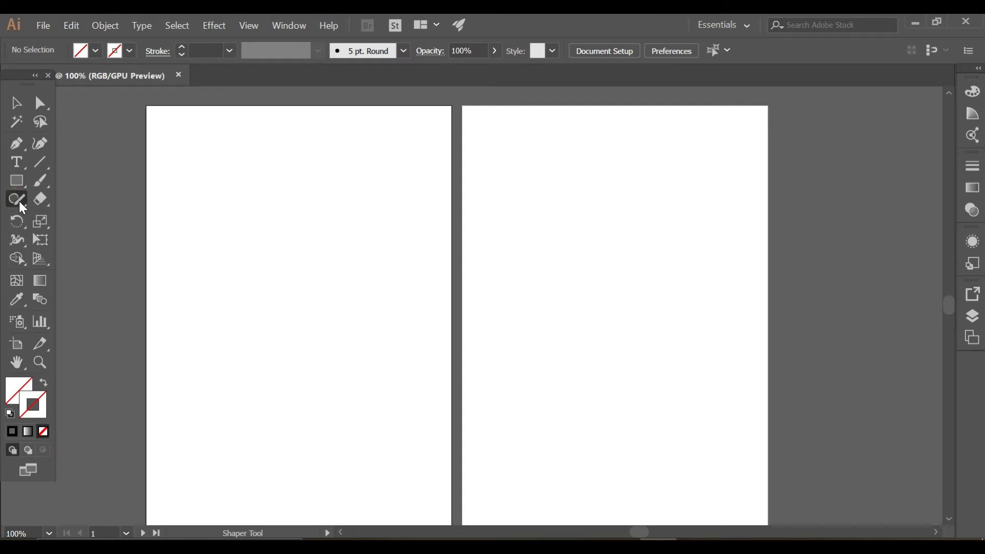
mouse_move(247, 183)
mouse_down()
mouse_move(307, 269)
mouse_move(300, 193)
mouse_up()
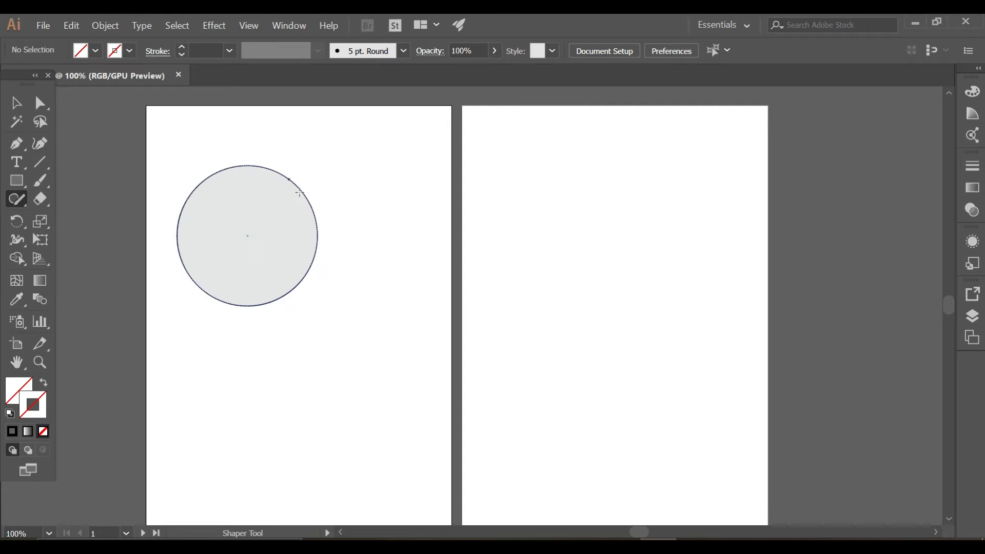
mouse_move(528, 225)
mouse_down()
mouse_move(613, 208)
mouse_move(638, 335)
mouse_move(488, 341)
mouse_move(502, 229)
mouse_up()
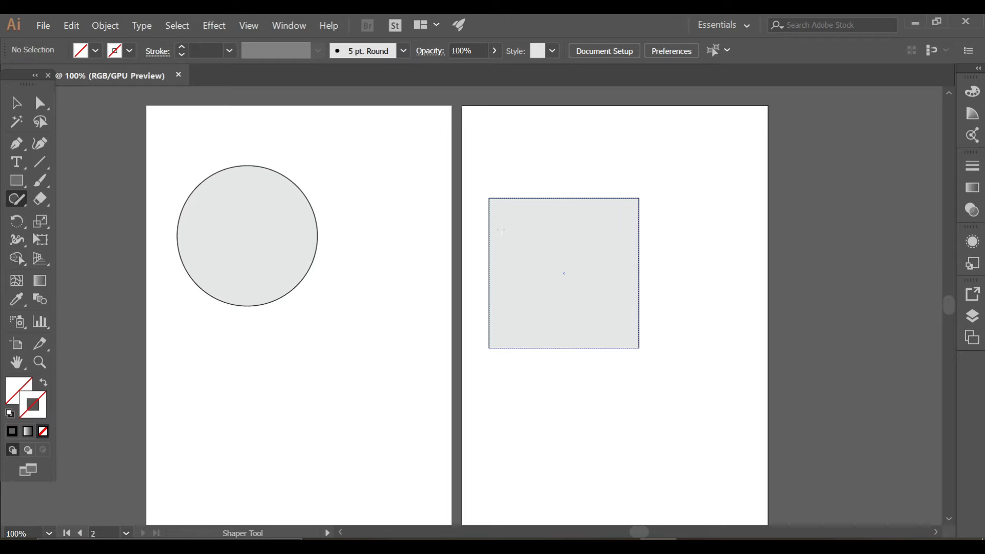
mouse_move(256, 357)
mouse_down()
mouse_move(513, 356)
mouse_move(528, 419)
mouse_move(243, 440)
mouse_move(241, 387)
mouse_up()
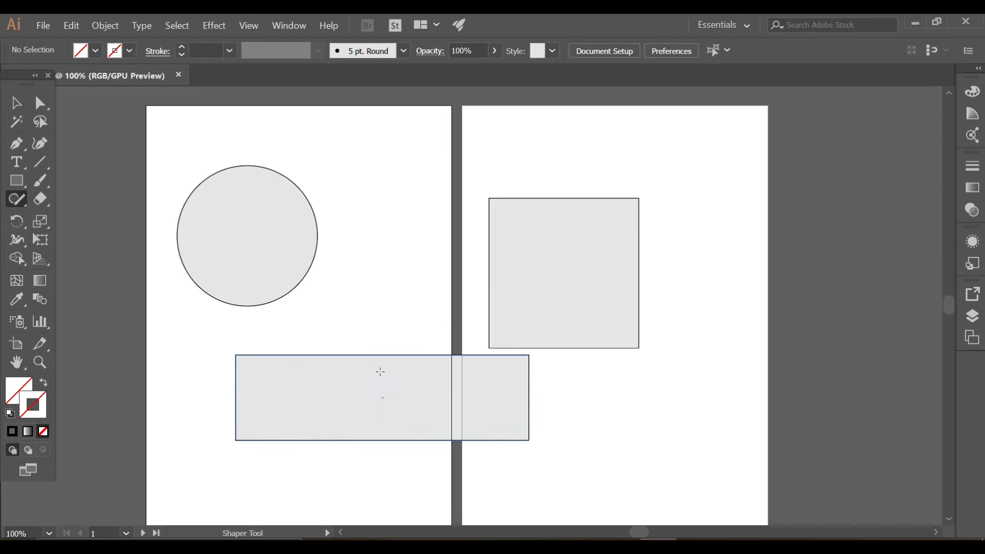
Use the Shaper tool to add a narrow rectangle across the upper part of both artboards and a small circle below the square
scroll(462, 364, down, 2)
scroll(460, 187, up, 4)
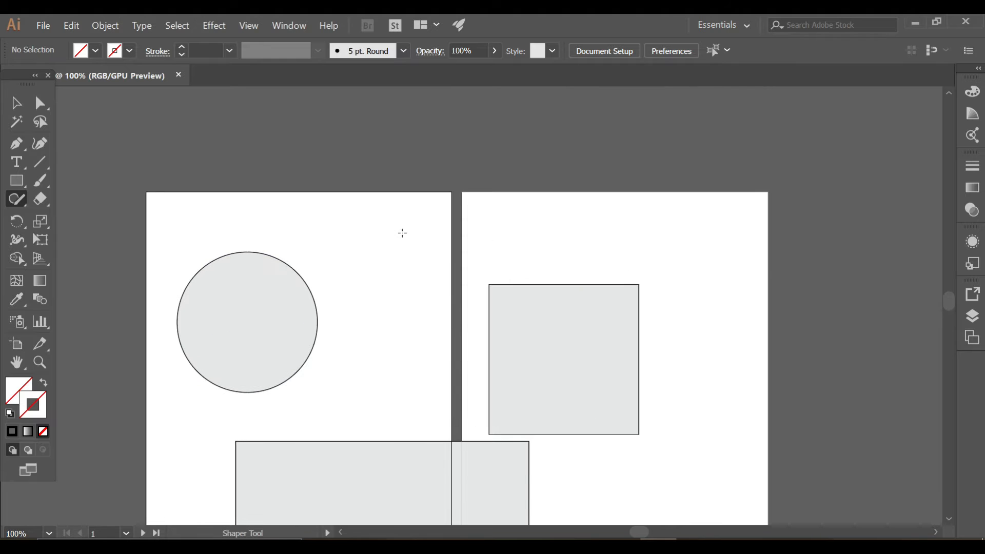
mouse_move(342, 220)
mouse_down()
mouse_move(592, 221)
mouse_move(591, 247)
mouse_move(359, 256)
mouse_move(351, 213)
mouse_up()
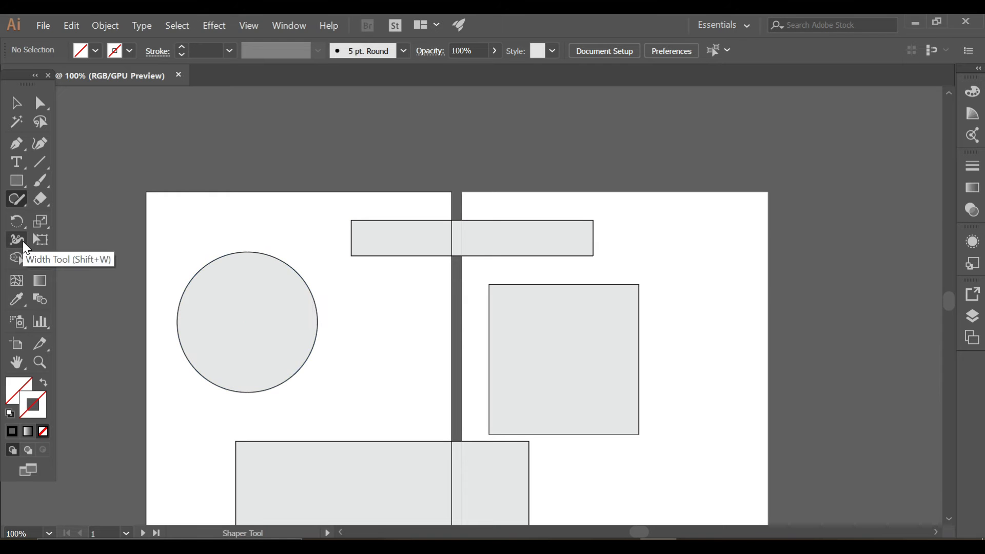
scroll(193, 293, down, 4)
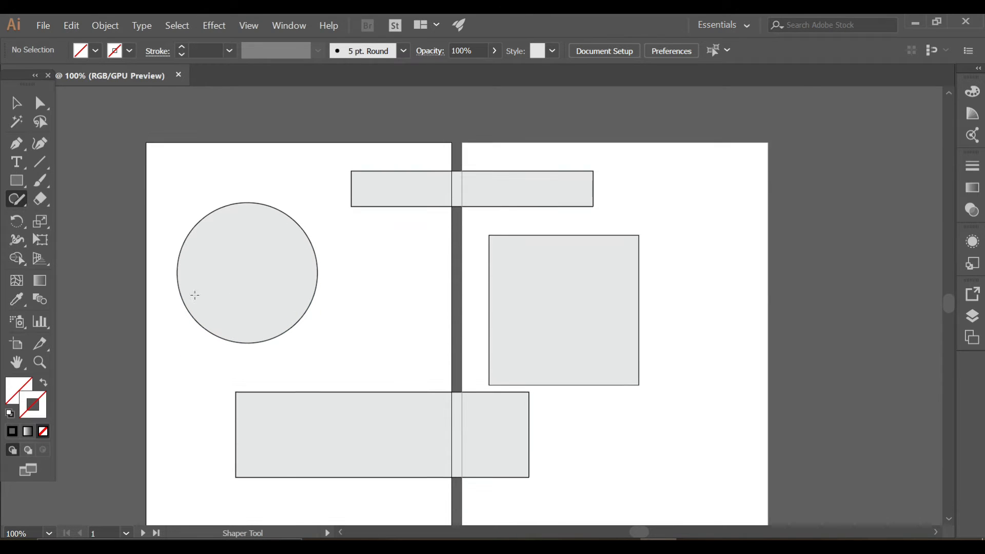
scroll(341, 286, down, 4)
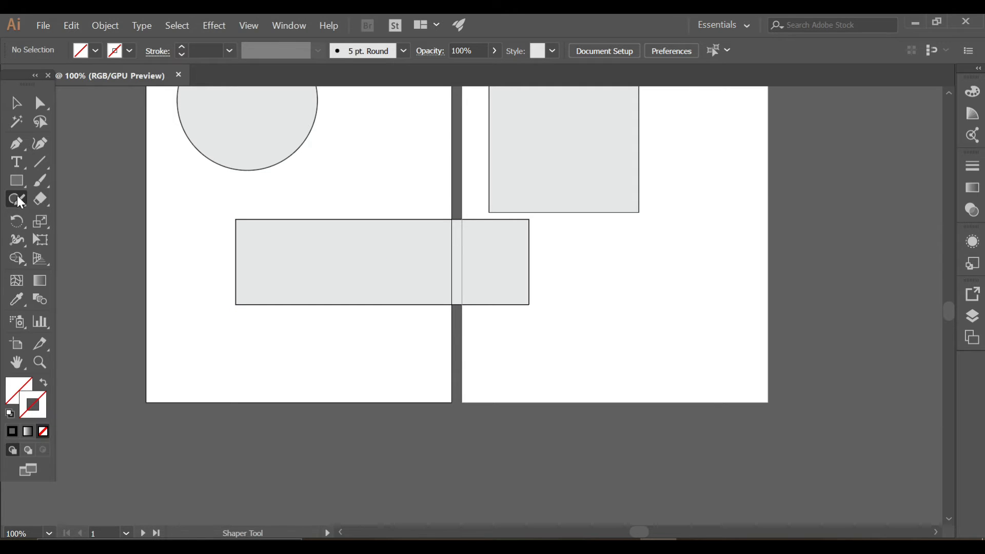
mouse_move(605, 263)
mouse_down()
mouse_move(621, 290)
mouse_move(649, 276)
mouse_move(632, 253)
mouse_up()
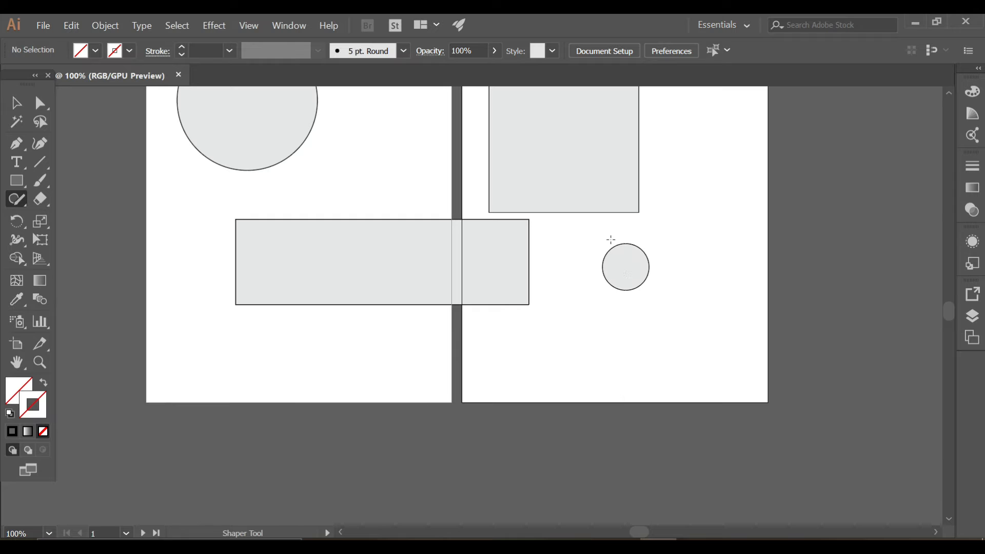
Move the wide rectangle slightly down and to the left, and fill it with red
click(15, 103)
click(395, 279)
drag(422, 260, 381, 296)
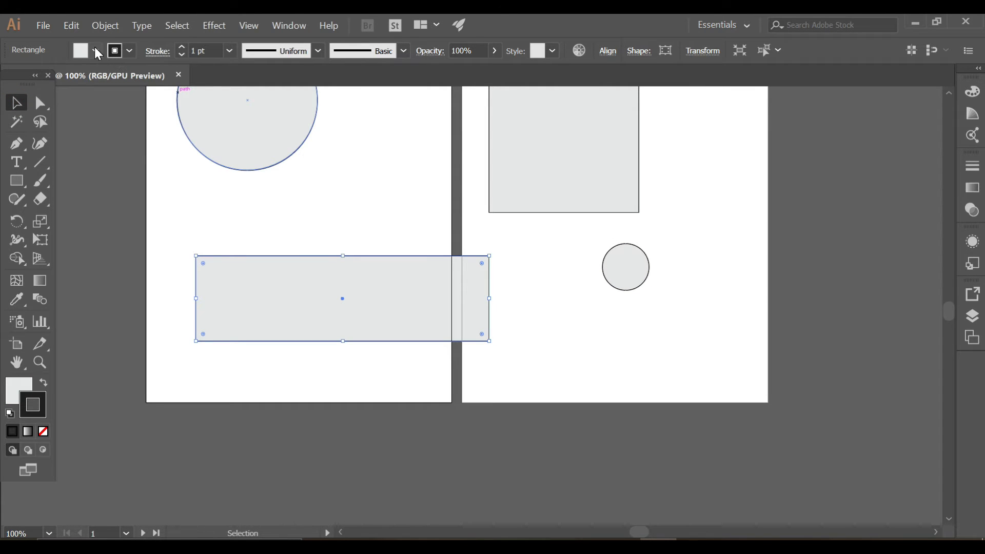
click(95, 49)
click(55, 78)
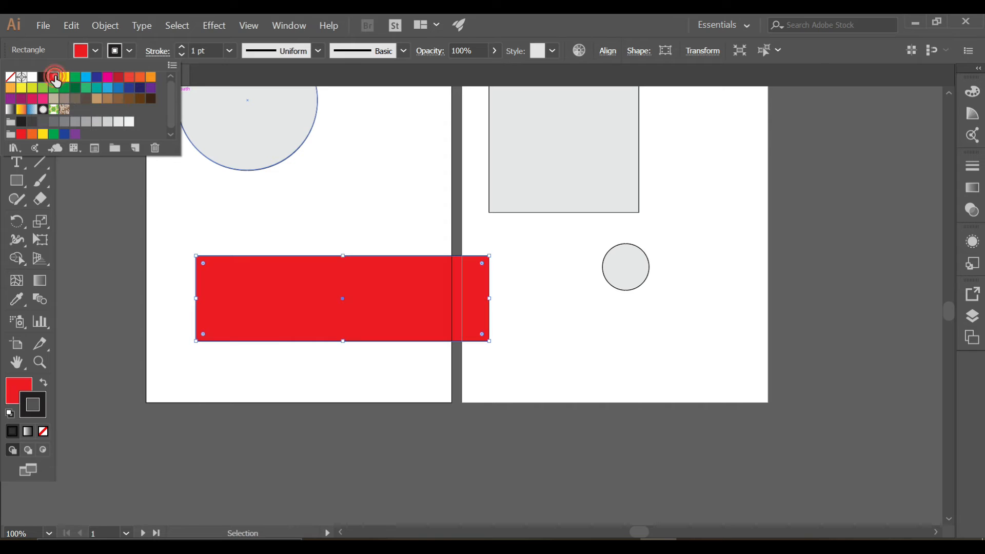
click(249, 305)
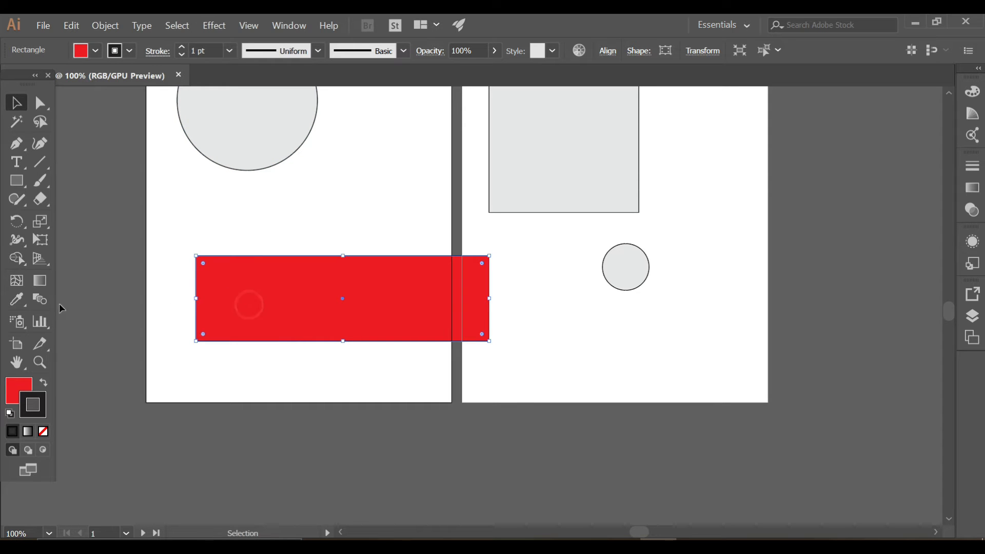
Give the red rectangle a light-blue stroke of 8 pt and shift it onto the first artboard
click(44, 432)
click(130, 51)
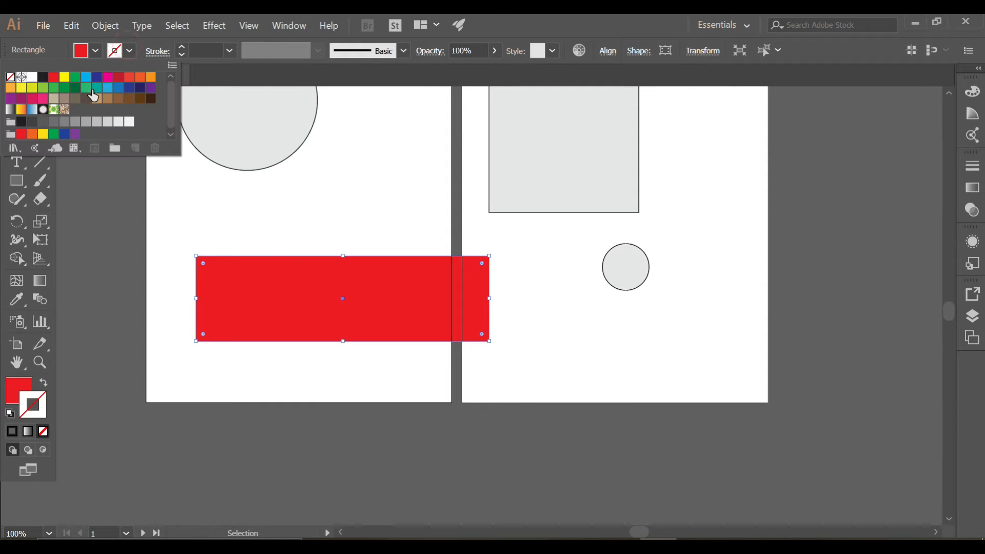
click(86, 77)
click(182, 46)
click(182, 46)
click(181, 46)
click(182, 46)
click(182, 47)
click(182, 46)
click(181, 47)
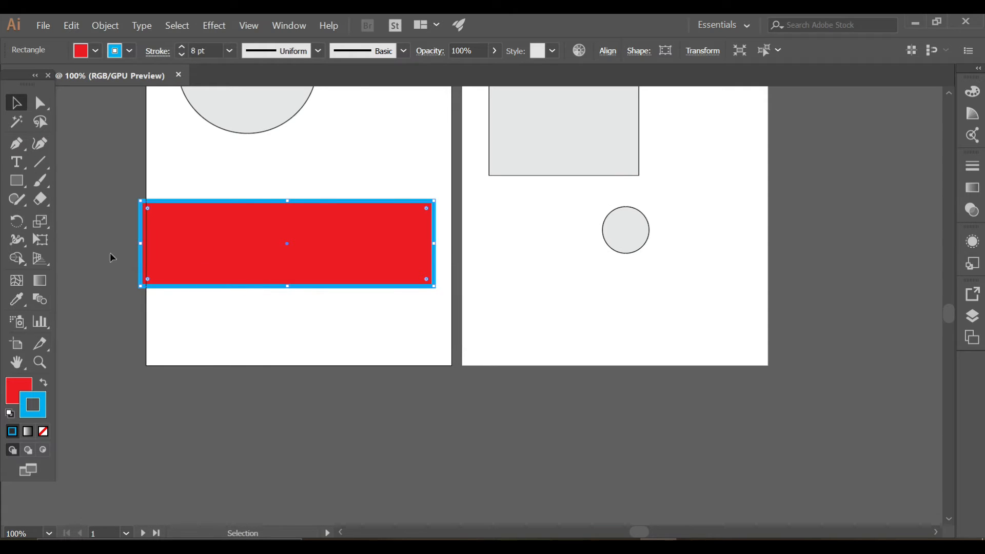
With the Shaper tool, draw a circle overlapping the second artboard's lower edge and a straight diagonal line above it
click(17, 198)
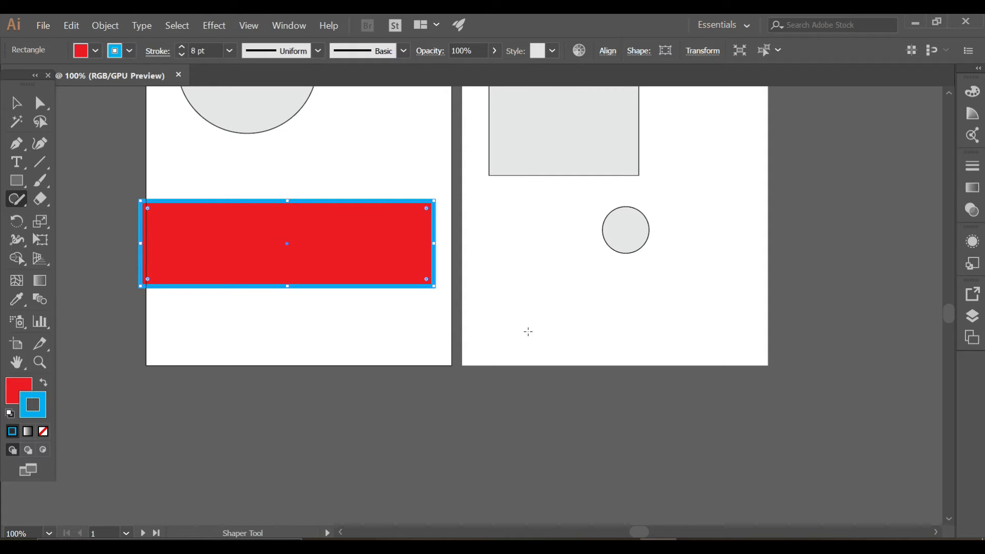
mouse_move(572, 325)
mouse_down()
mouse_move(658, 273)
mouse_move(708, 298)
mouse_move(712, 340)
mouse_up()
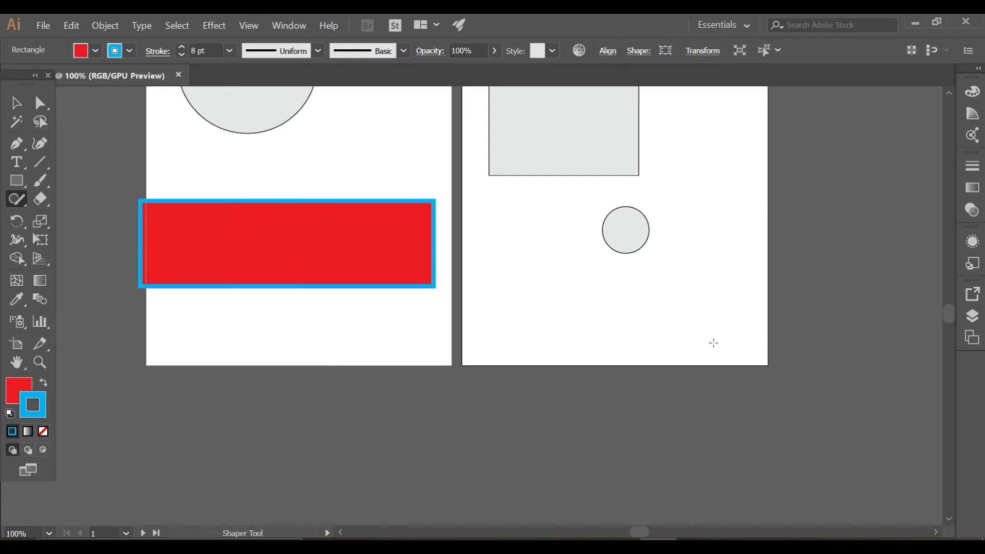
mouse_move(682, 275)
mouse_down()
mouse_move(634, 364)
mouse_move(683, 383)
mouse_move(727, 365)
mouse_move(748, 326)
mouse_up()
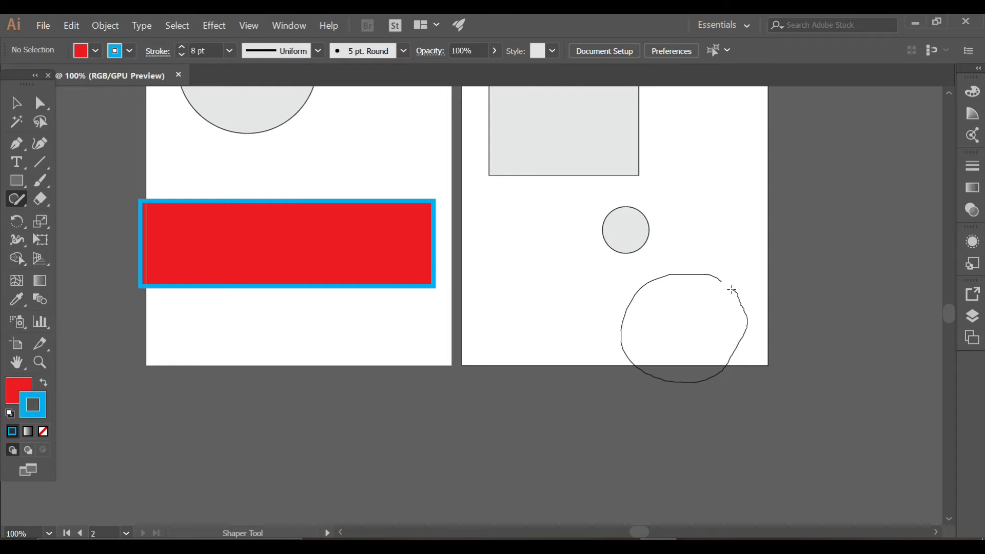
drag(731, 290, 721, 282)
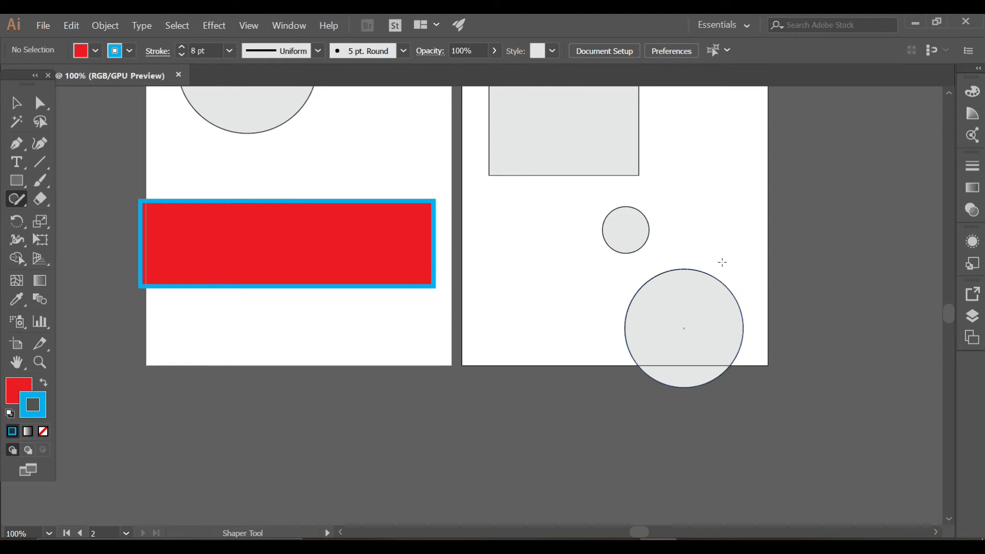
drag(545, 322, 754, 190)
scroll(543, 293, up, 3)
scroll(587, 282, up, 3)
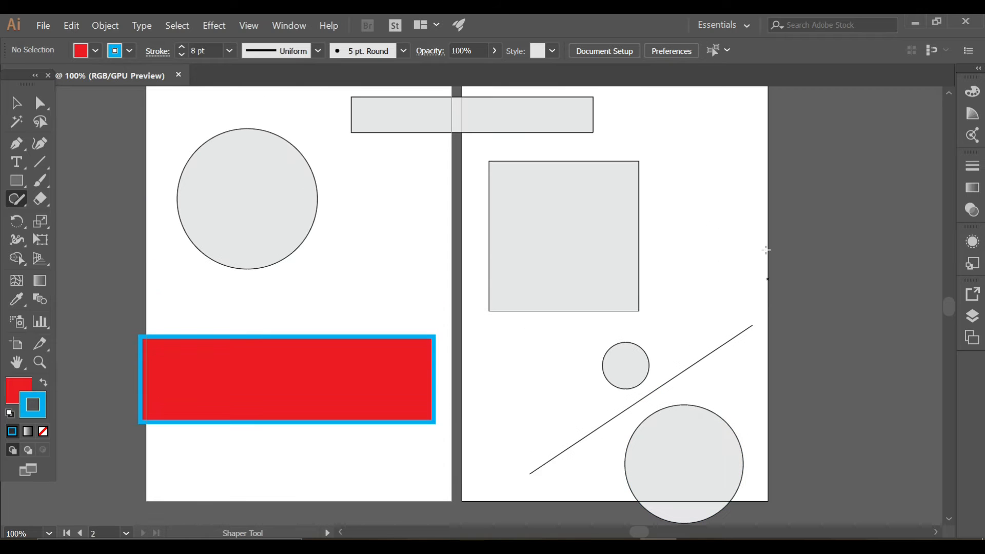
Draw a triangle across the second artboard's right edge and a rectangle below it with the Shaper tool
mouse_move(703, 239)
mouse_down()
mouse_move(756, 187)
mouse_move(801, 202)
mouse_move(818, 230)
mouse_move(810, 266)
mouse_up()
scroll(795, 280, up, 2)
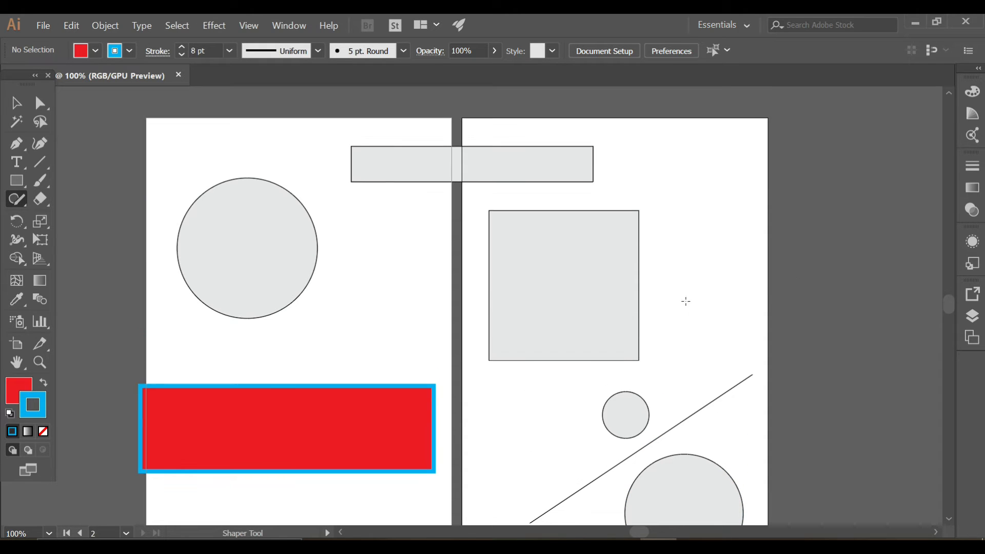
mouse_move(762, 285)
mouse_down()
mouse_move(760, 164)
mouse_move(781, 170)
mouse_move(826, 280)
mouse_up()
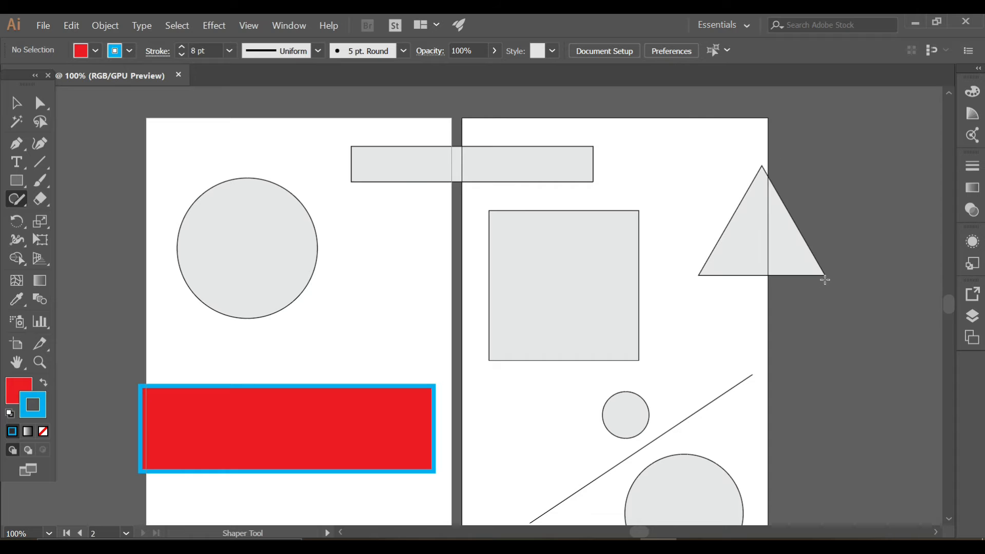
mouse_move(756, 324)
mouse_down()
mouse_move(861, 302)
mouse_move(856, 345)
mouse_move(756, 378)
mouse_move(793, 410)
mouse_move(725, 398)
mouse_move(728, 332)
mouse_move(786, 336)
mouse_move(752, 394)
mouse_move(837, 288)
mouse_move(701, 336)
mouse_up()
scroll(750, 342, down, 2)
mouse_move(693, 268)
mouse_down()
mouse_move(813, 259)
mouse_move(830, 329)
mouse_move(691, 349)
mouse_move(708, 296)
mouse_move(696, 269)
mouse_up()
scroll(696, 269, up, 8)
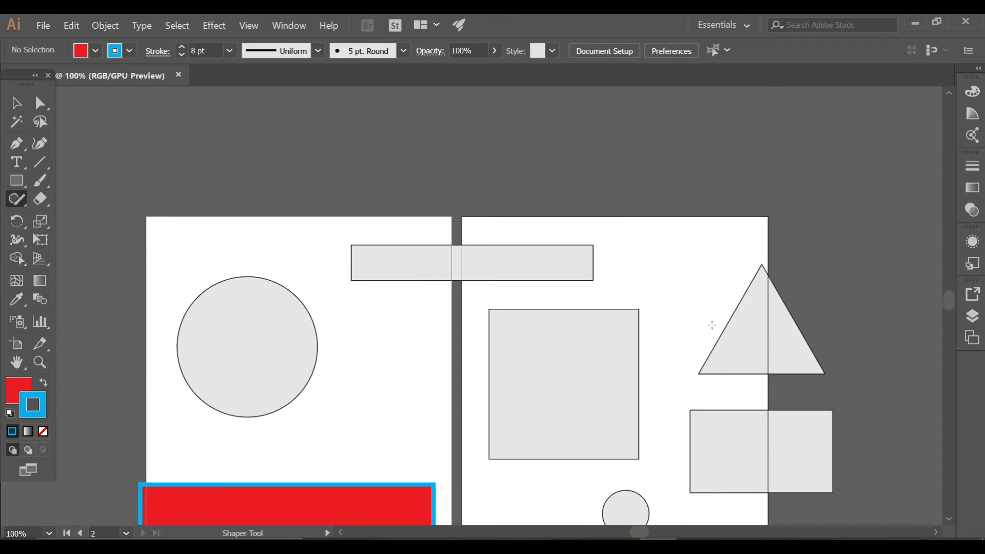
Delete all the Shaper-drawn shapes except the red rectangle with the light-blue stroke
scroll(491, 287, down, 5)
scroll(370, 293, up, 5)
click(16, 102)
drag(249, 112, 729, 462)
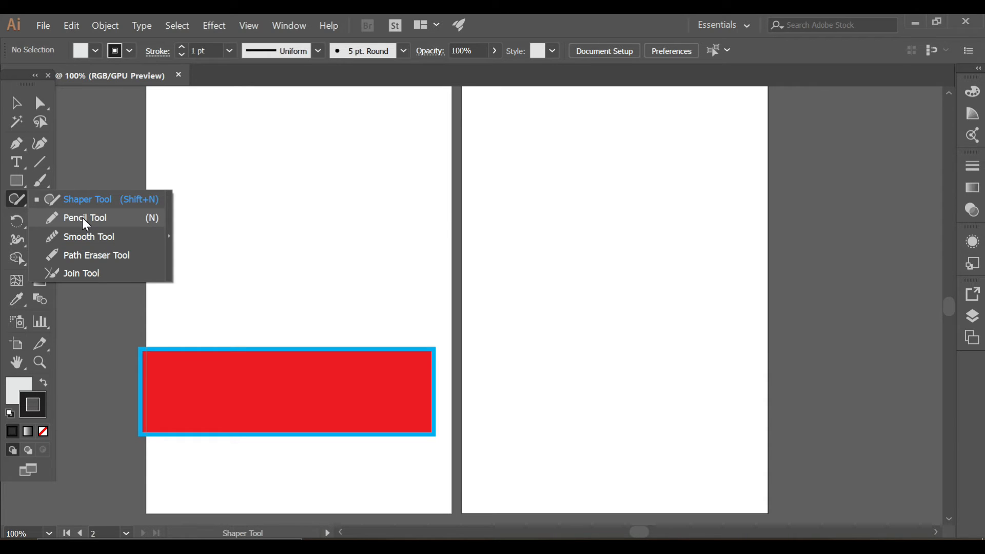
Draw a signature-like freehand scribble above the red rectangle with the Pencil tool
click(86, 217)
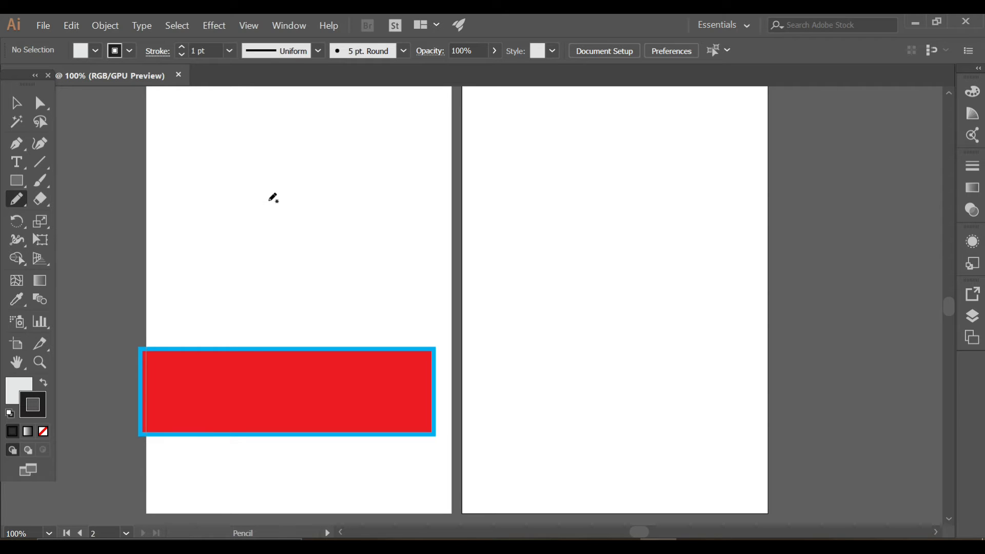
mouse_move(259, 210)
mouse_down()
mouse_move(255, 203)
mouse_move(264, 208)
mouse_up()
mouse_move(272, 159)
mouse_down()
mouse_move(250, 201)
mouse_move(264, 209)
mouse_move(295, 196)
mouse_move(250, 234)
mouse_move(310, 190)
mouse_up()
scroll(367, 220, up, 3)
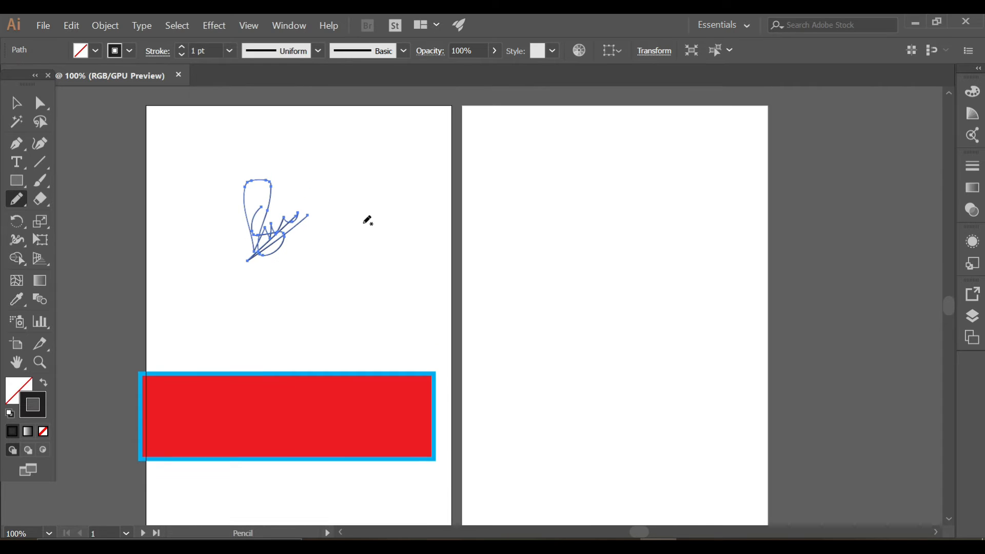
On the second artboard, draw a long rising freehand curve and a rounded closed loop below it with the Pencil tool
mouse_move(510, 294)
mouse_down()
mouse_move(521, 269)
mouse_move(608, 214)
mouse_move(716, 177)
mouse_up()
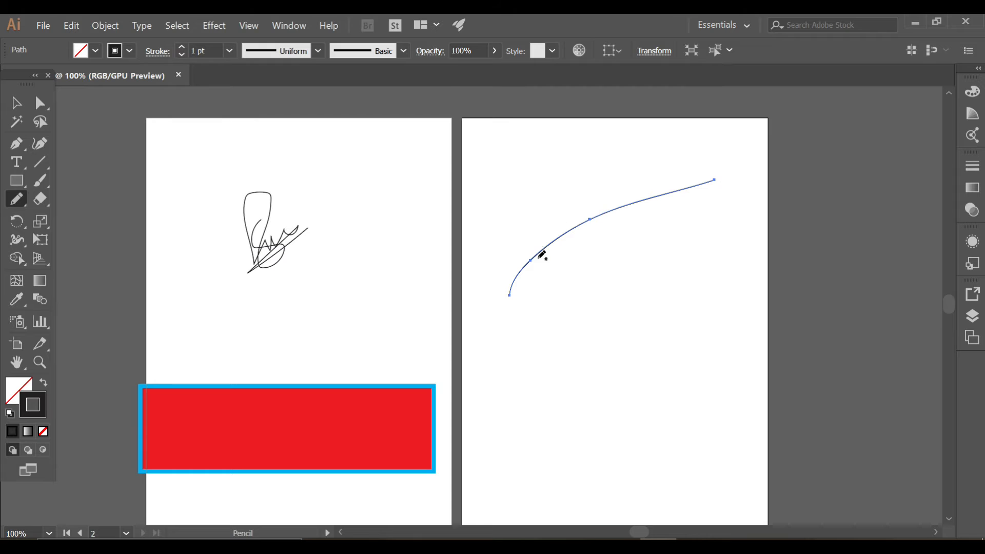
scroll(704, 209, down, 5)
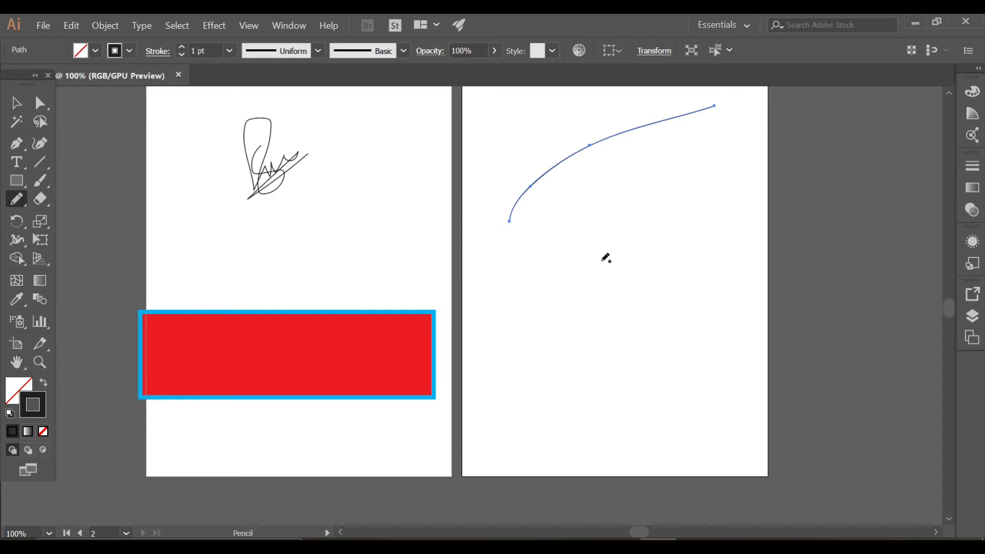
mouse_move(623, 233)
mouse_down()
mouse_move(546, 249)
mouse_move(538, 333)
mouse_move(605, 346)
mouse_move(671, 284)
mouse_move(652, 243)
mouse_move(623, 233)
mouse_up()
scroll(707, 192, up, 3)
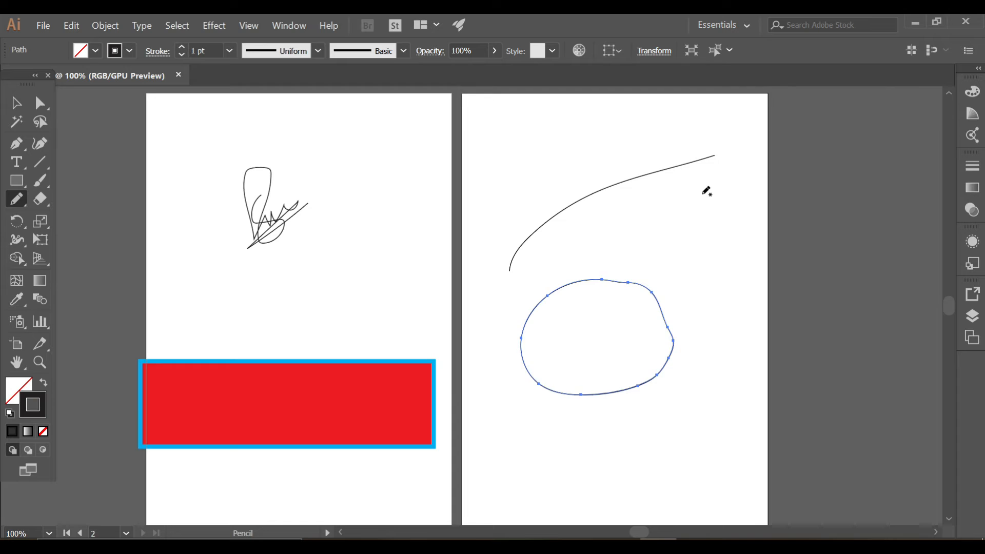
Draw an irregular closed freehand shape beside the signature-like scribble on the first artboard with the Pencil tool
scroll(705, 190, up, 2)
scroll(700, 295, up, 2)
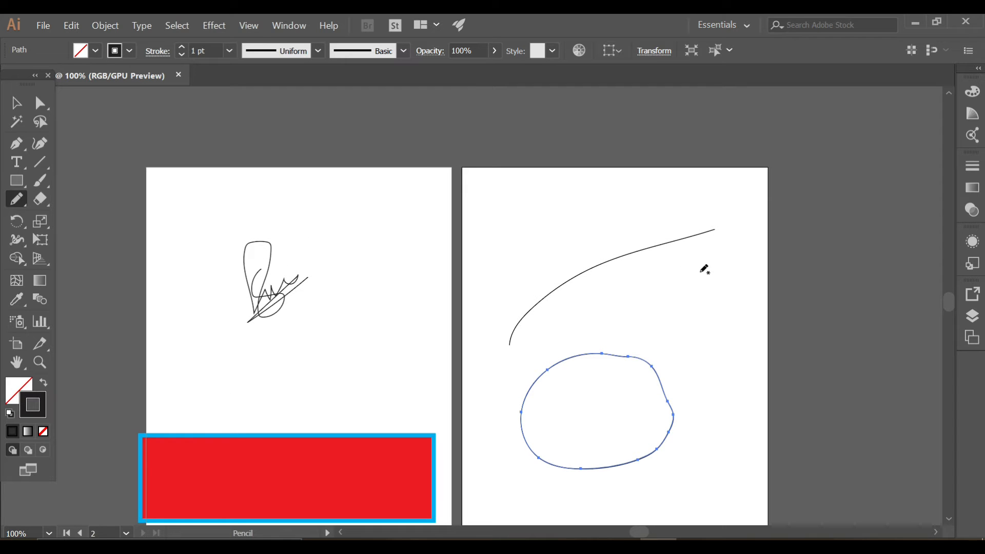
scroll(554, 268, up, 2)
scroll(513, 272, down, 2)
mouse_move(359, 276)
mouse_down()
mouse_move(399, 329)
mouse_move(433, 248)
mouse_move(378, 238)
mouse_move(361, 276)
mouse_up()
scroll(565, 302, down, 2)
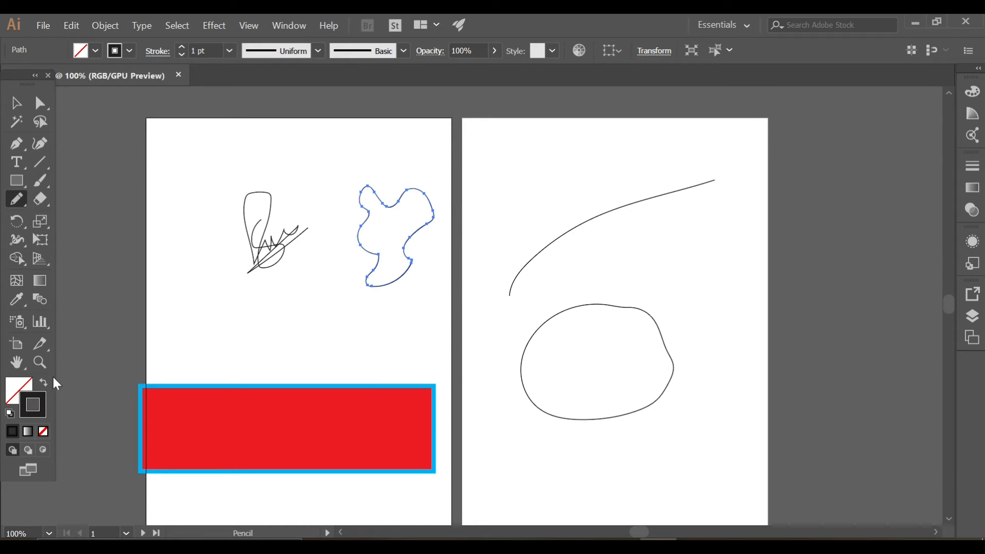
Fill the new irregular freehand shape with red
click(97, 50)
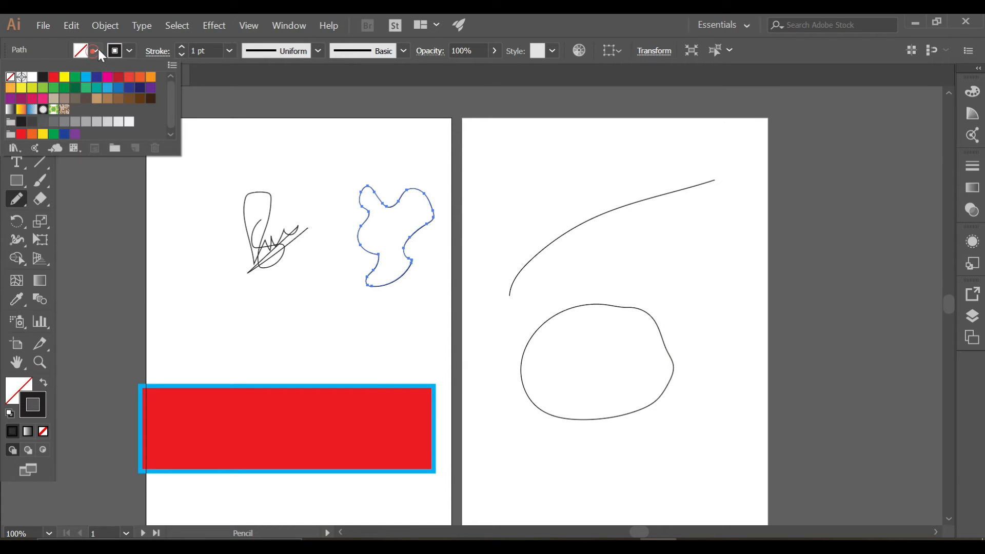
click(54, 77)
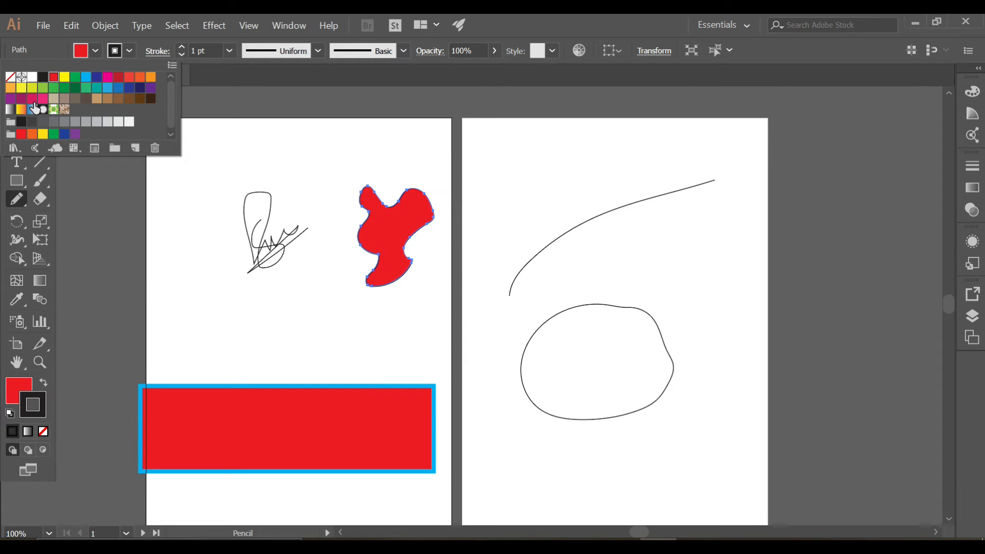
click(24, 208)
Select the long rising curve on the second artboard and open the Borders_Dashed brush library
scroll(428, 281, down, 5)
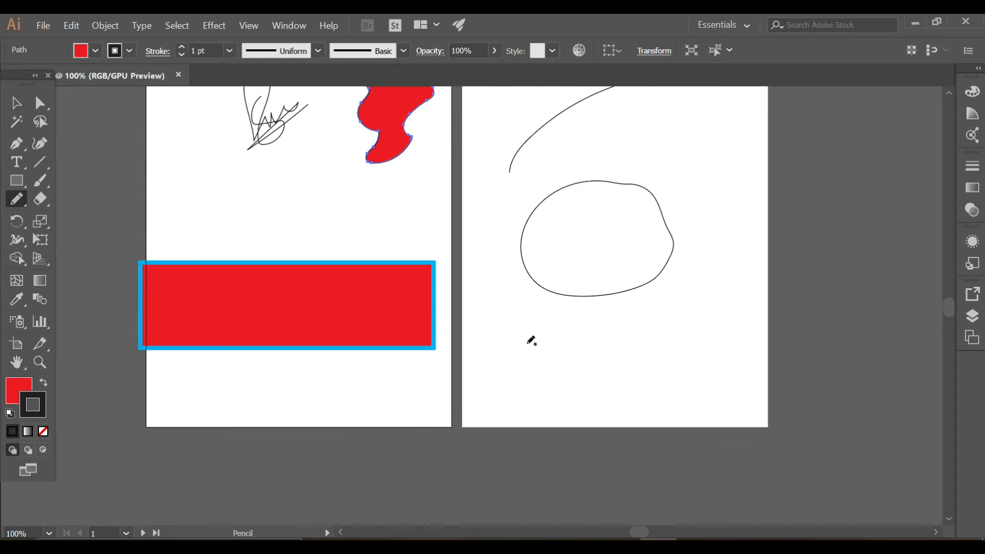
scroll(409, 329, up, 3)
scroll(409, 329, up, 1)
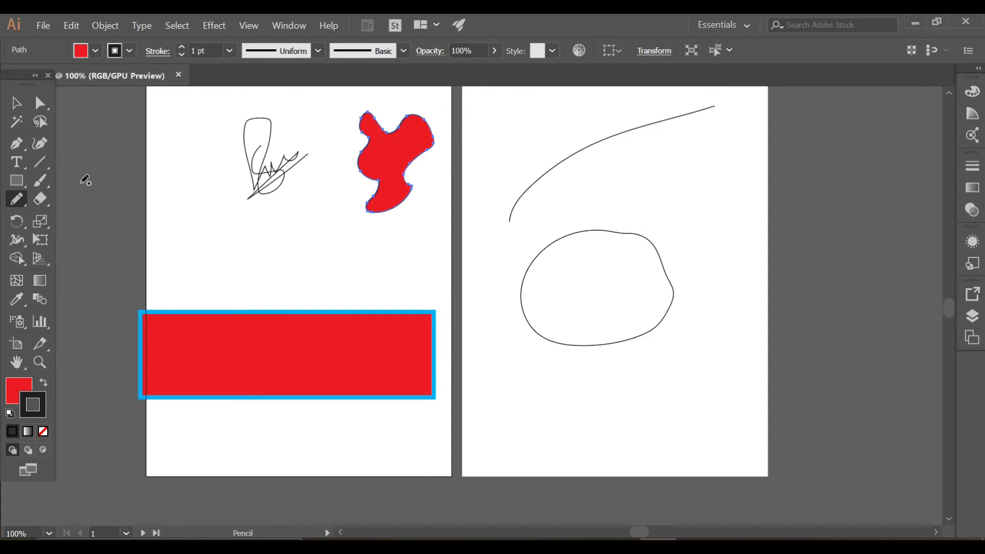
scroll(85, 180, up, 1)
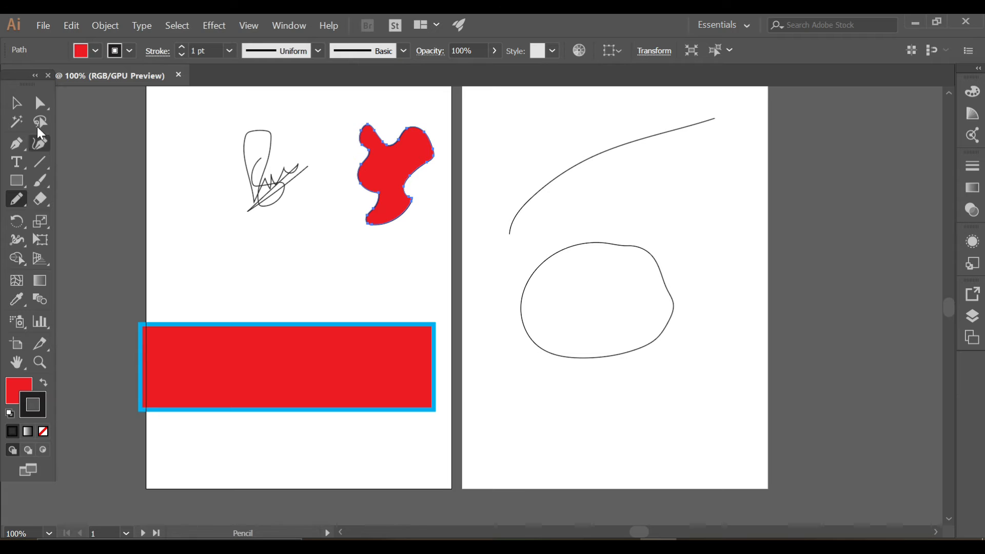
key(v)
click(565, 172)
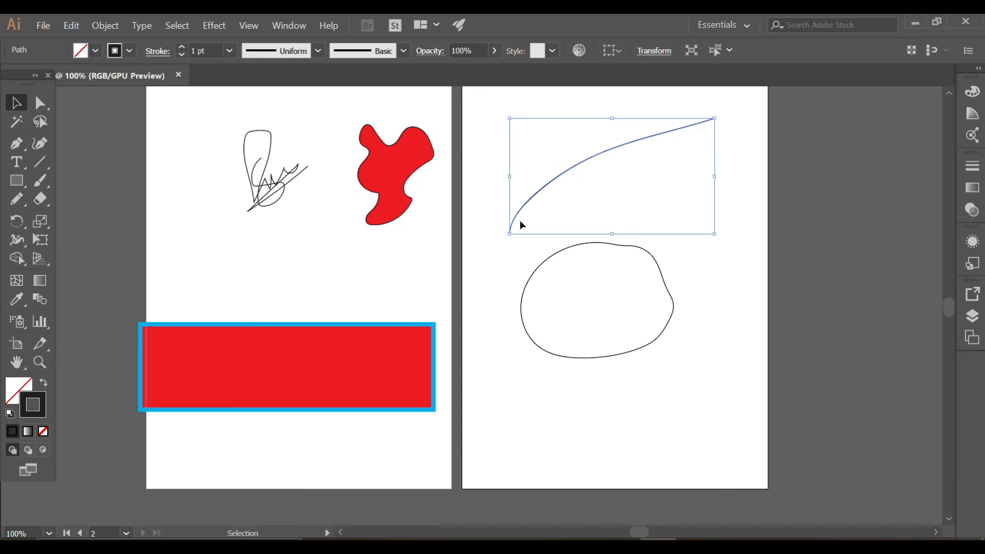
click(296, 26)
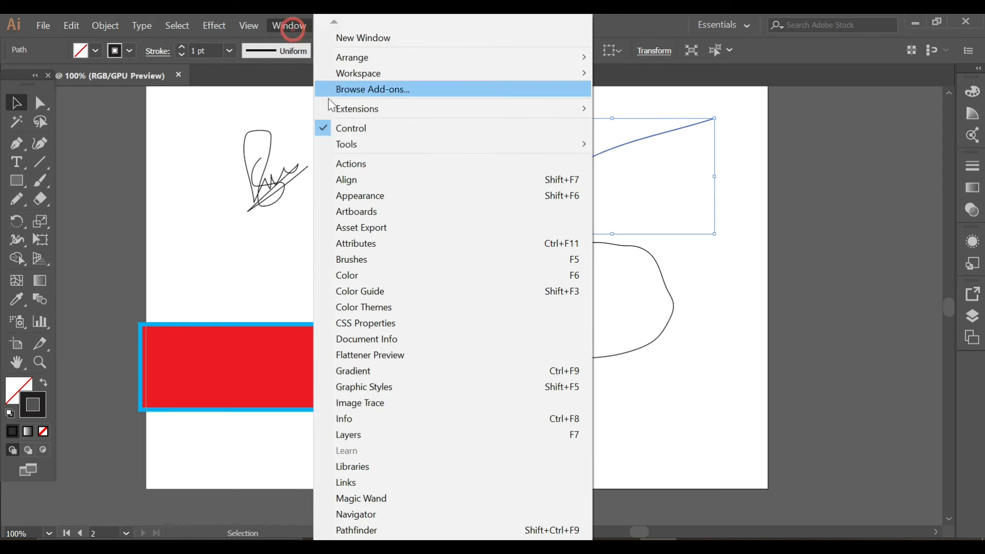
scroll(390, 490, down, 1)
scroll(390, 490, down, 1)
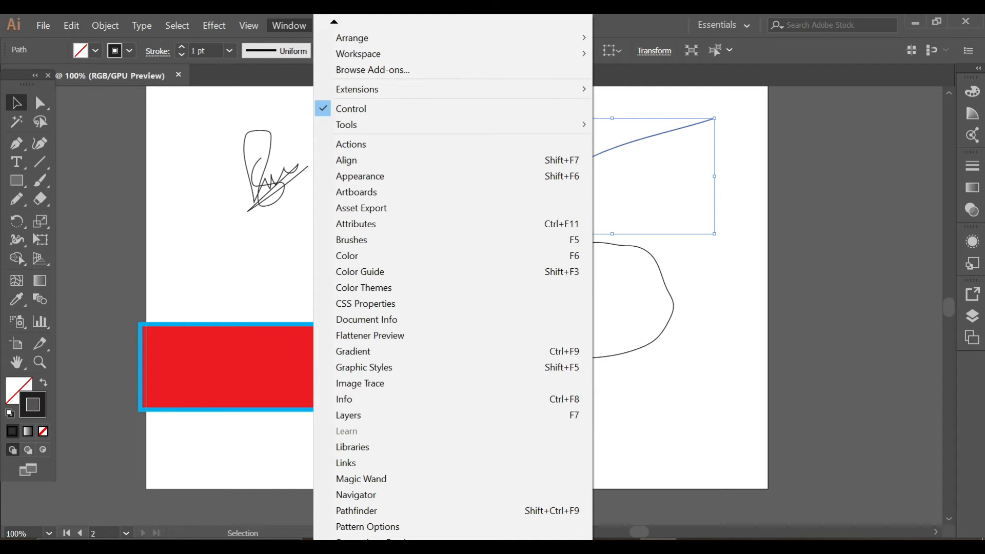
scroll(390, 536, down, 10)
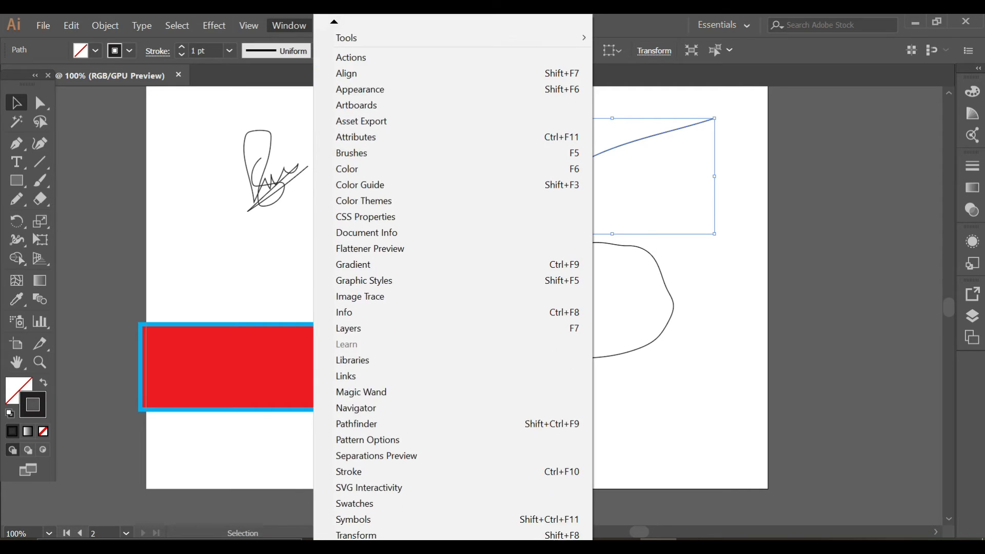
scroll(387, 509, down, 4)
mouse_move(387, 473)
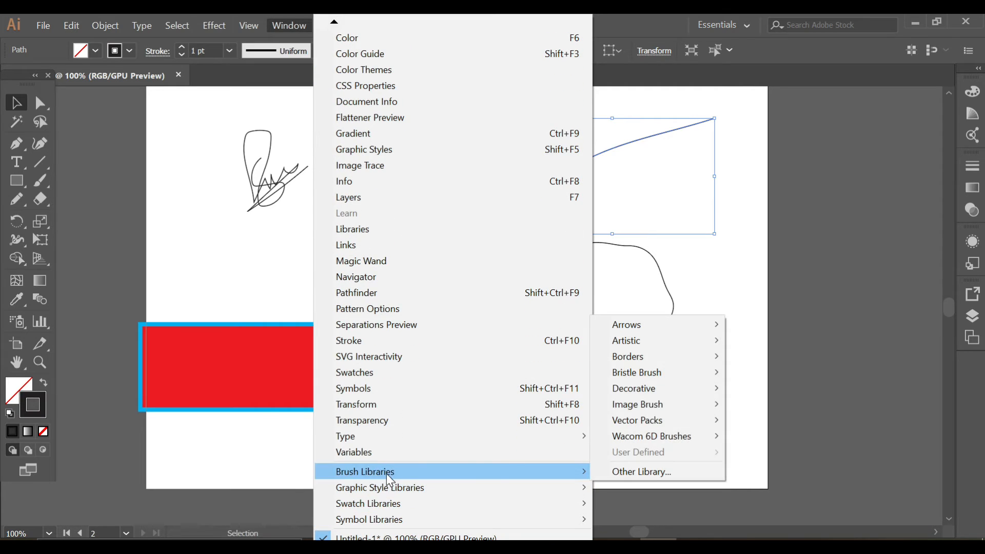
click(647, 359)
click(803, 357)
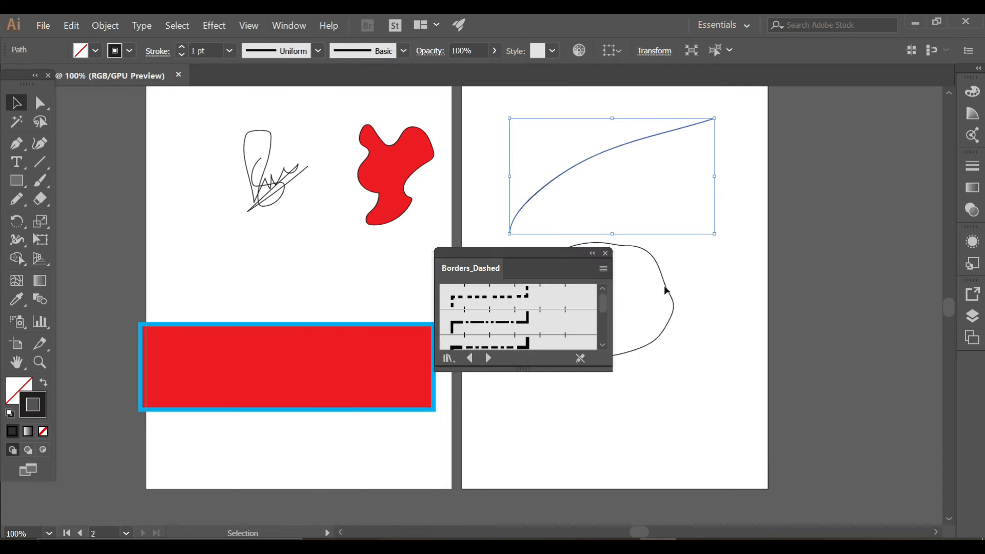
Move the brush library clear of the artwork, switch it to Borders_Decorative, and apply the yellow-and-teal pattern brush to the rising curve
click(561, 255)
drag(551, 254, 810, 207)
click(749, 311)
click(749, 312)
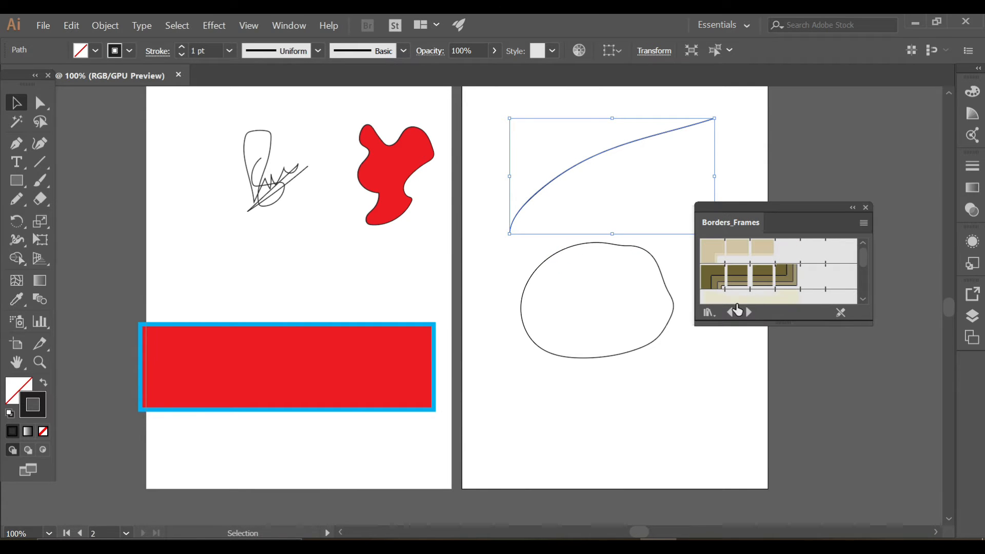
click(730, 313)
click(748, 276)
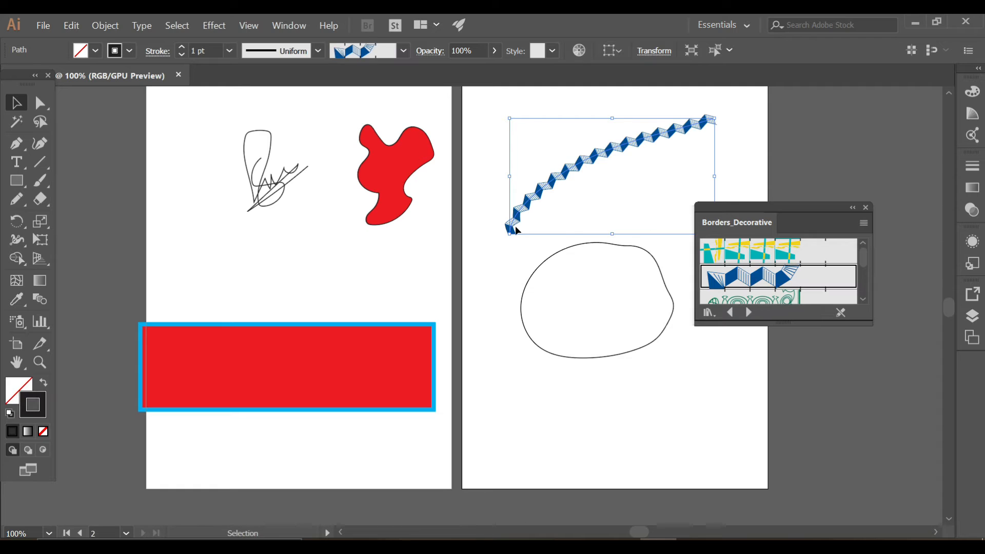
click(783, 250)
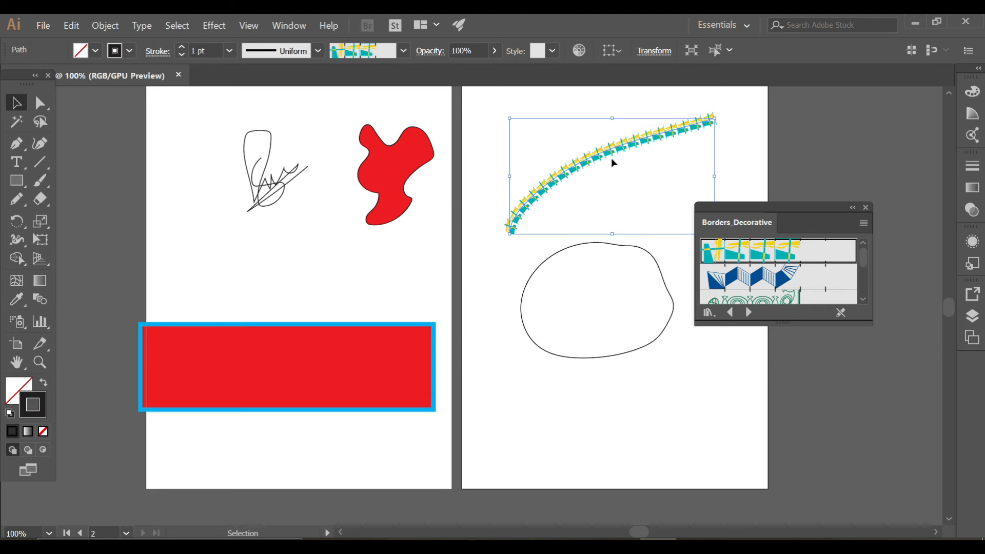
Draw a gently rising, nearly straight freehand line between the scribble and the red rectangle with the Pencil tool
scroll(671, 241, down, 2)
scroll(670, 241, up, 3)
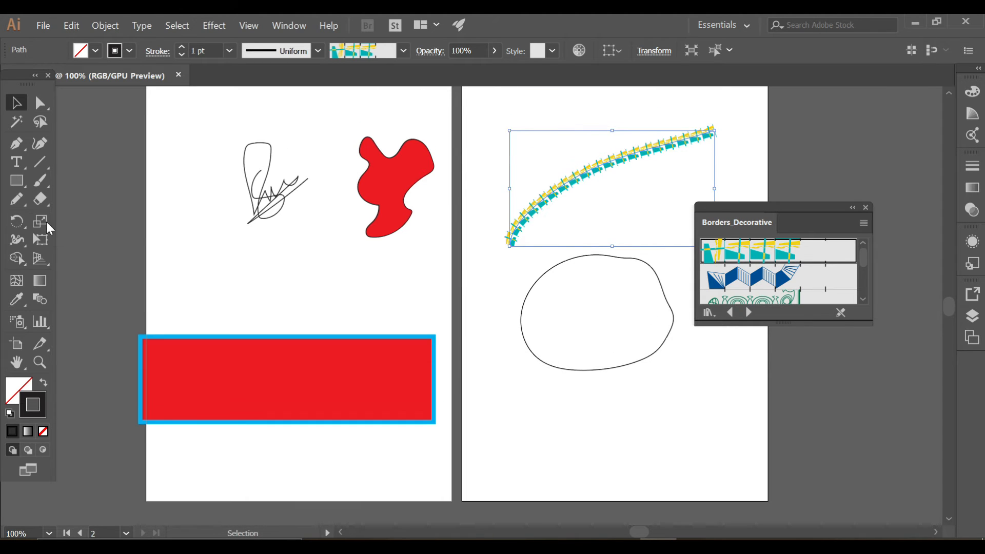
click(16, 199)
mouse_move(175, 285)
mouse_down()
mouse_move(264, 262)
mouse_move(377, 258)
mouse_up()
Detach the Shaper tool group as a floating toolbar over the canvas and close the Borders_Decorative library
click(19, 199)
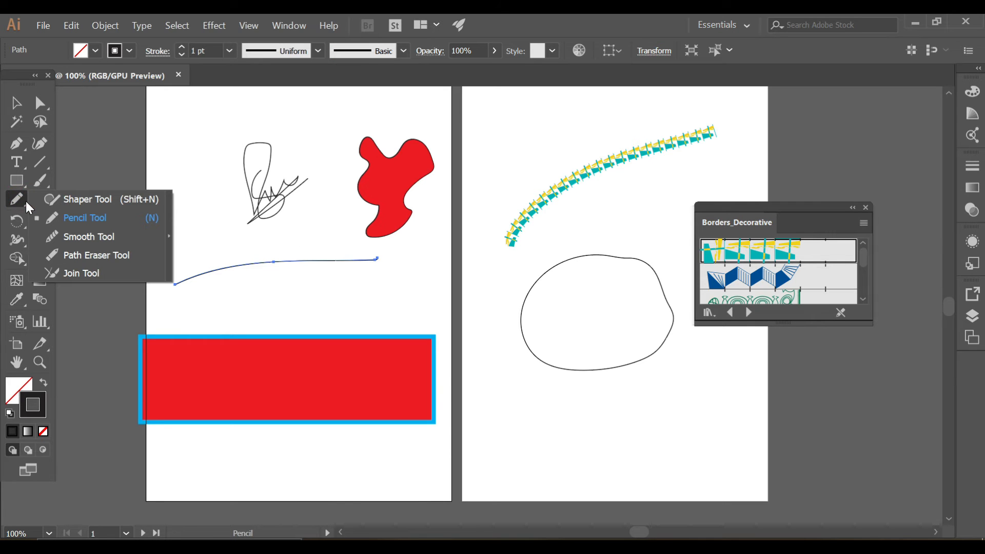
drag(26, 201, 168, 235)
drag(110, 158, 200, 114)
scroll(564, 205, down, 5)
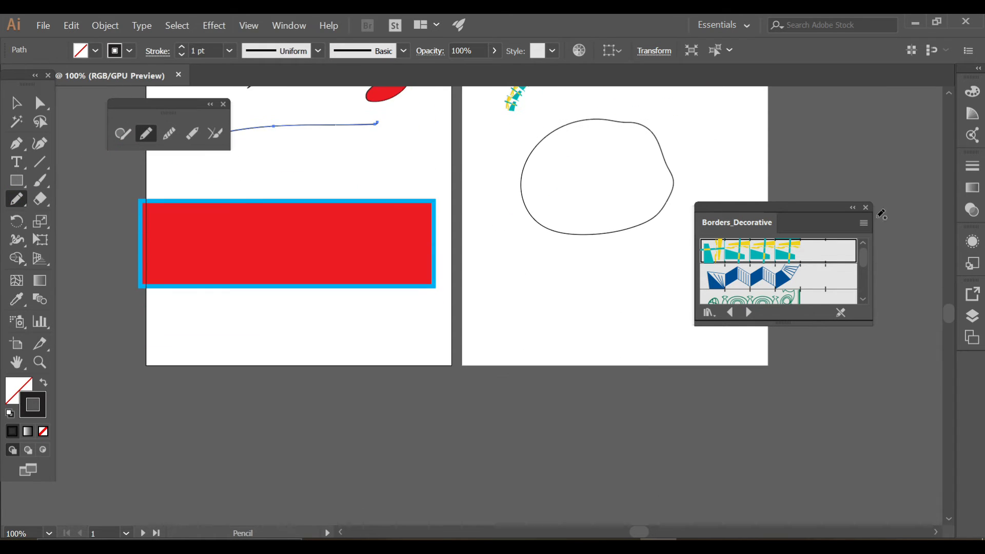
click(866, 207)
Draw a wavy, almost closed freehand outline above the scribble on the first artboard with the Pencil tool
key(ctrl+equal)
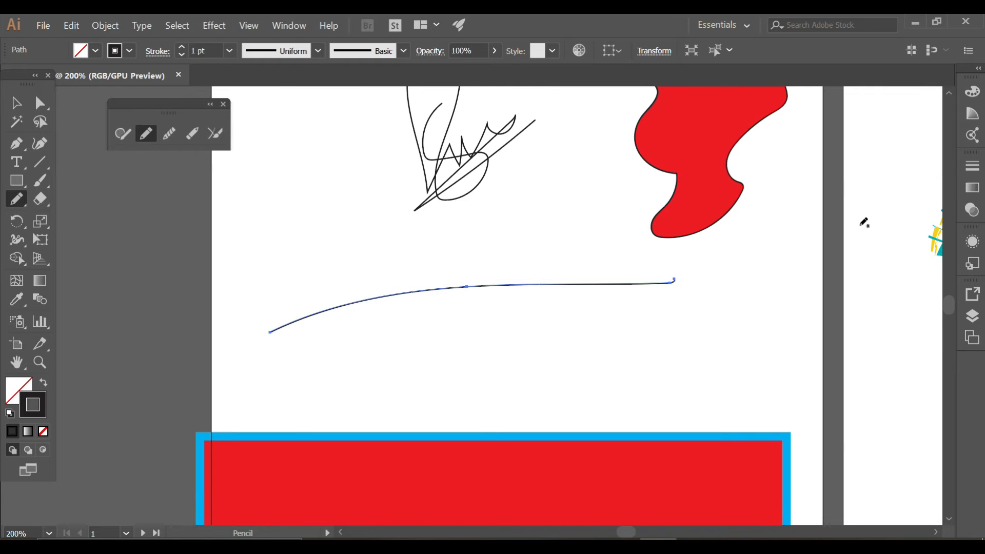
scroll(762, 297, up, 5)
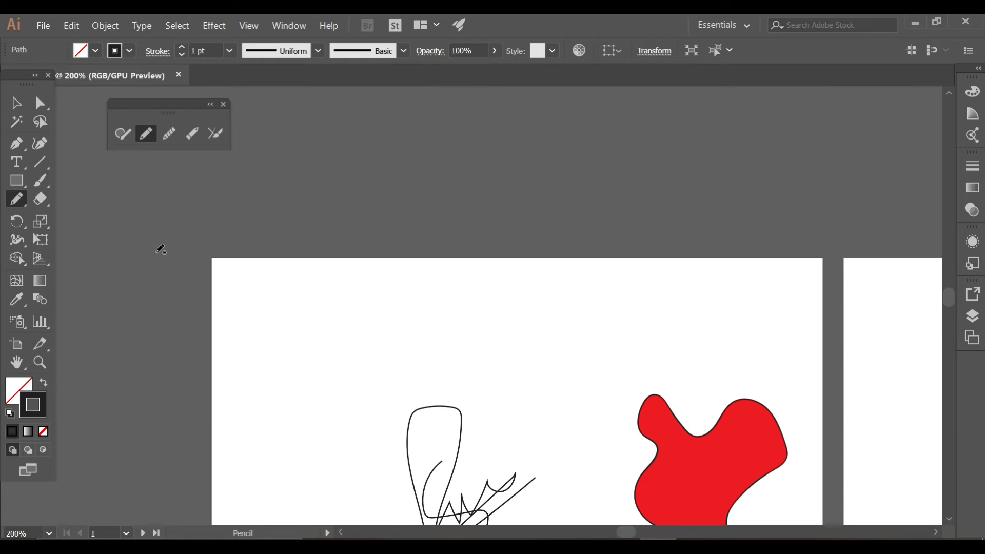
mouse_move(291, 353)
mouse_down()
mouse_move(308, 329)
mouse_move(390, 315)
mouse_move(432, 332)
mouse_move(309, 363)
mouse_move(291, 353)
mouse_up()
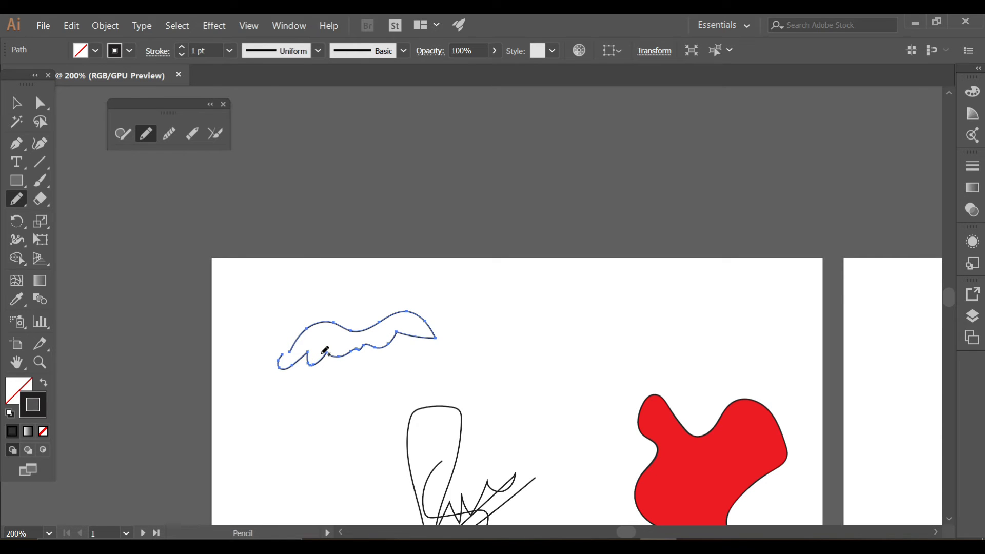
Smooth the small bump and neighbouring waves along the wavy outline's lower edge with the Smooth tool
key(ctrl+equal)
key(ctrl+equal)
key(ctrl+equal)
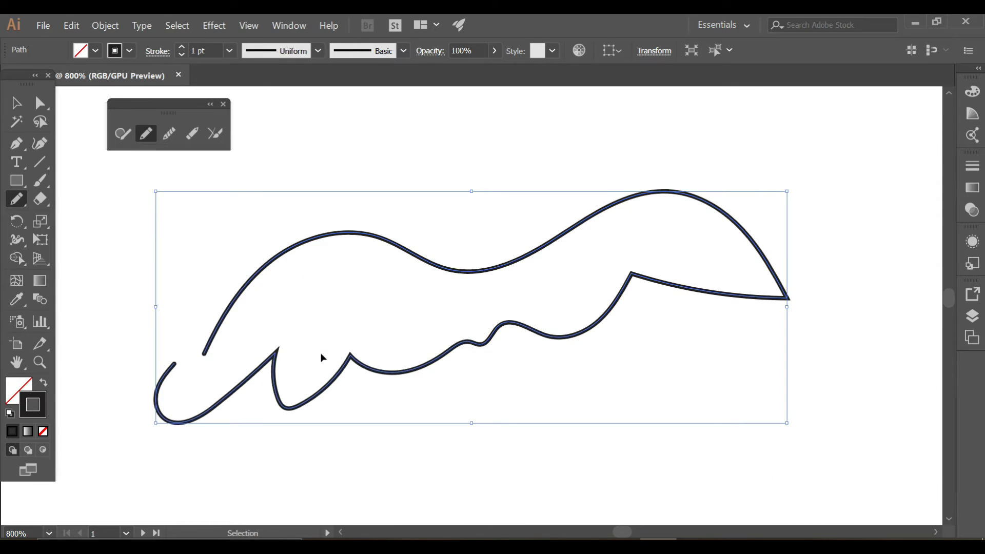
key(ctrl+equal)
scroll(330, 361, down, 1)
key(ctrl+minus)
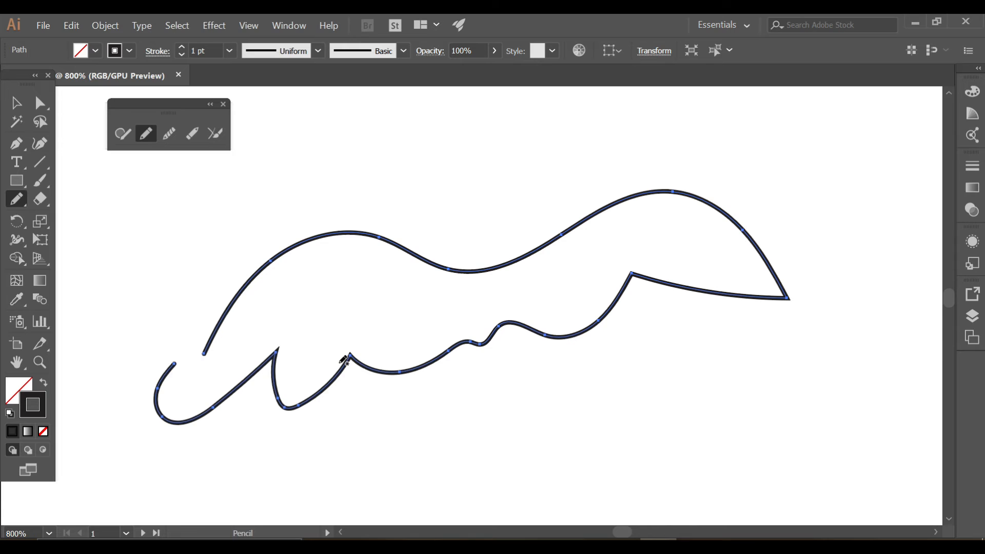
click(170, 133)
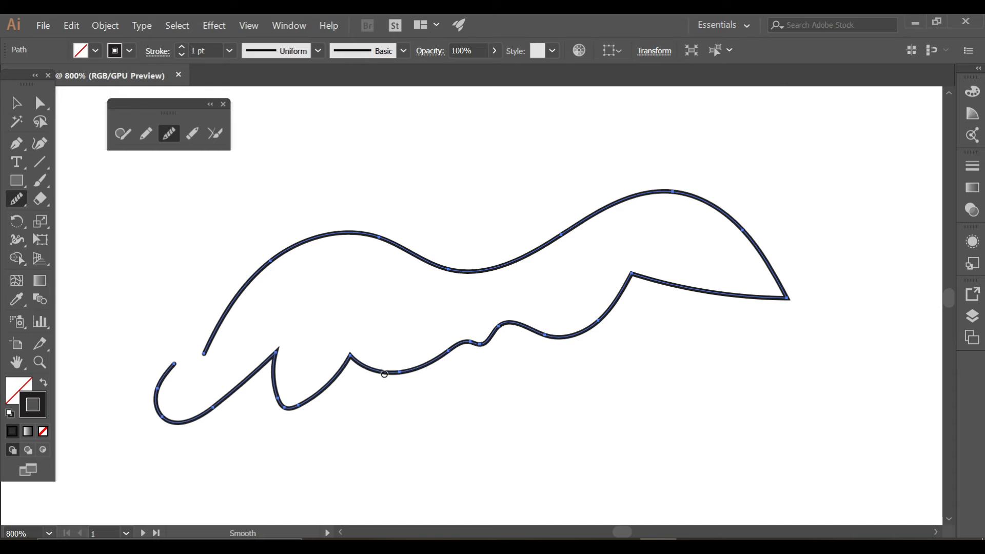
key(ctrl+equal)
scroll(424, 409, down, 3)
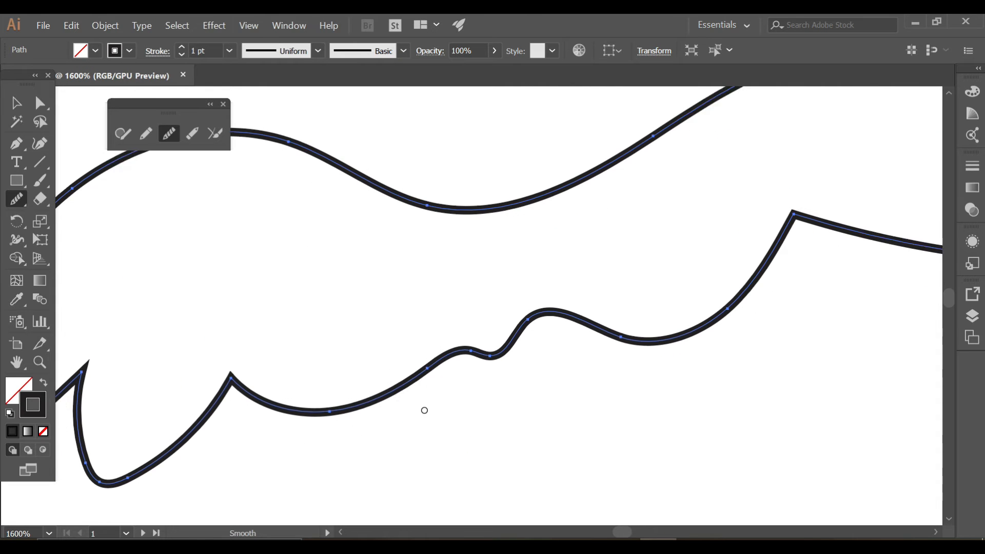
mouse_move(424, 330)
mouse_down()
mouse_move(444, 318)
mouse_move(488, 319)
mouse_move(533, 279)
mouse_move(562, 272)
mouse_move(597, 303)
mouse_move(657, 302)
mouse_up()
click(503, 314)
click(502, 316)
mouse_move(734, 276)
mouse_down()
mouse_move(726, 259)
mouse_move(737, 276)
mouse_up()
Round off the three sharp peaks along the wavy outline's lower edge with the Smooth tool
scroll(789, 226, up, 1)
drag(796, 191, 814, 202)
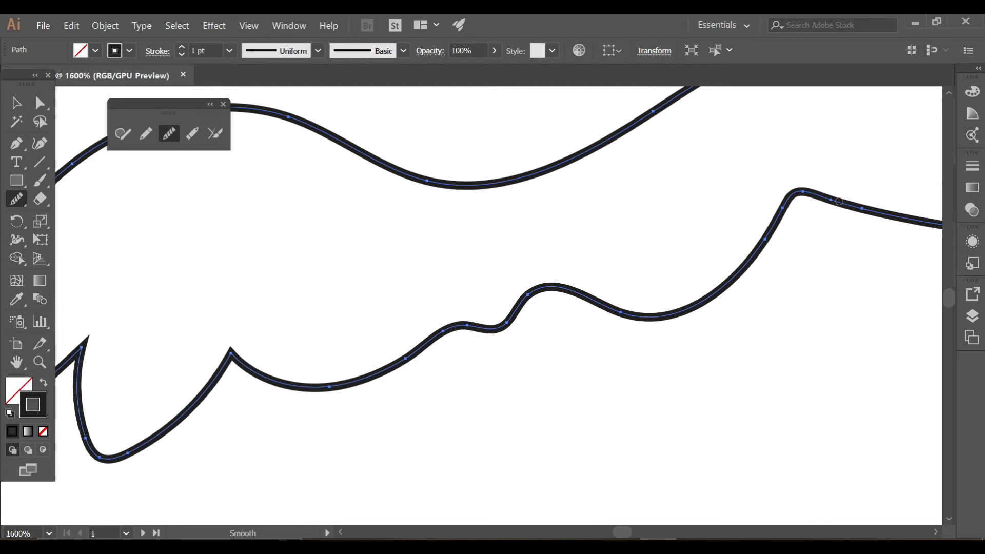
click(230, 346)
click(231, 356)
mouse_move(229, 343)
mouse_down()
mouse_move(240, 340)
mouse_move(236, 366)
mouse_move(238, 347)
mouse_move(231, 361)
mouse_move(420, 317)
mouse_move(451, 300)
mouse_up()
key(space)
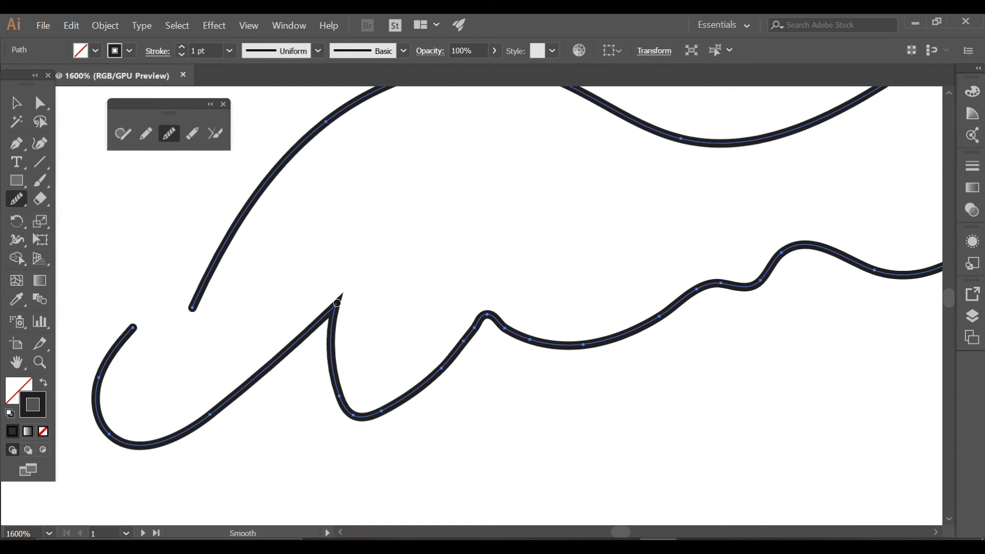
mouse_move(337, 307)
mouse_down()
mouse_move(323, 298)
mouse_move(334, 312)
mouse_move(336, 292)
mouse_move(333, 312)
mouse_up()
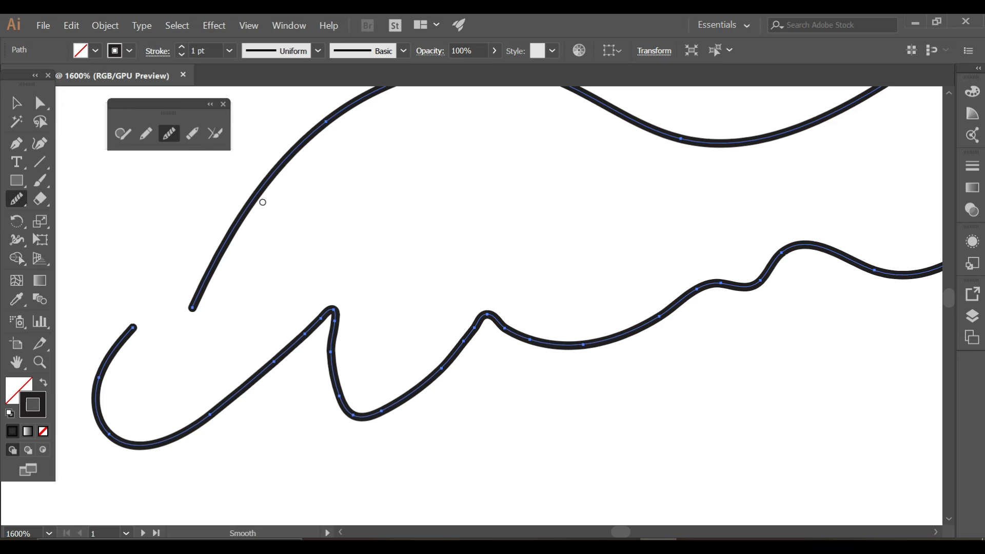
Cut the outline's lower edge just right of the second peak with the Path Eraser and move the left piece down and away
click(192, 133)
click(582, 343)
click(583, 346)
click(597, 342)
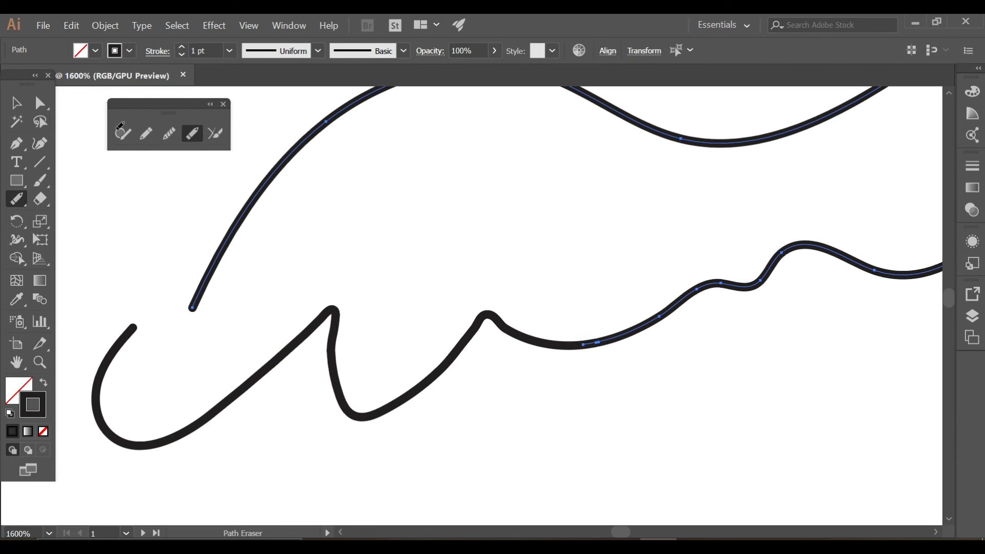
click(15, 102)
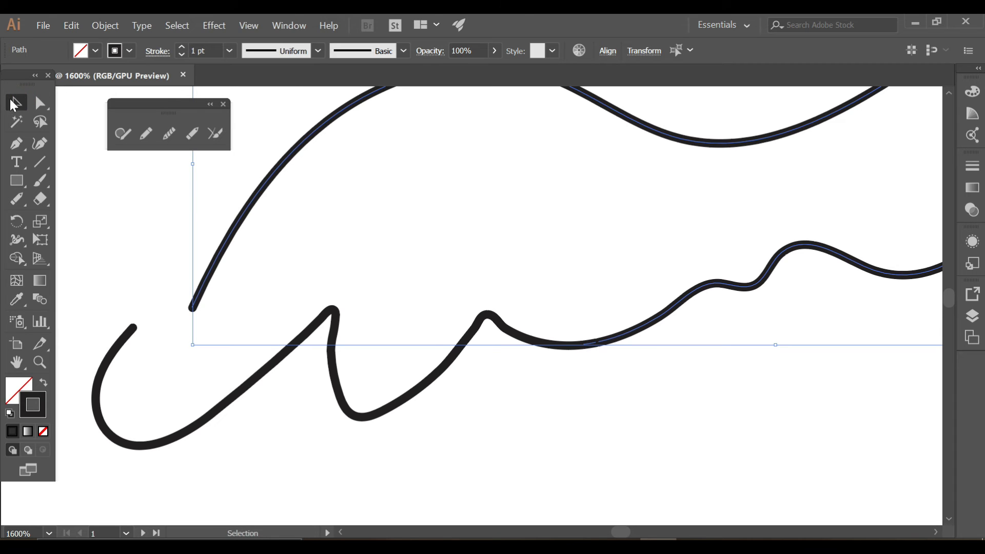
click(422, 390)
drag(422, 391, 375, 436)
Cut the upper curve just past its crest with the Path Eraser and move the arched left piece away from the rest
click(606, 345)
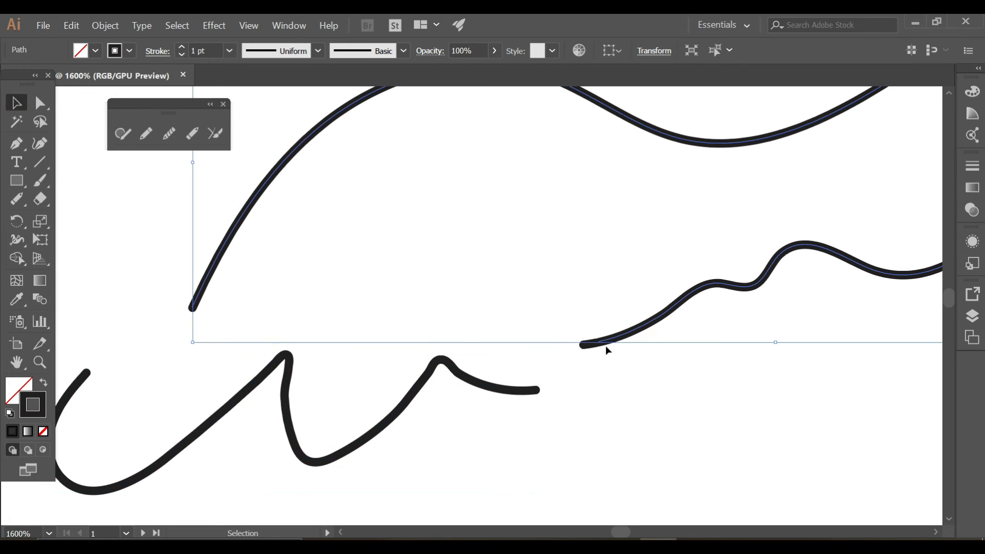
click(192, 133)
scroll(533, 239, up, 3)
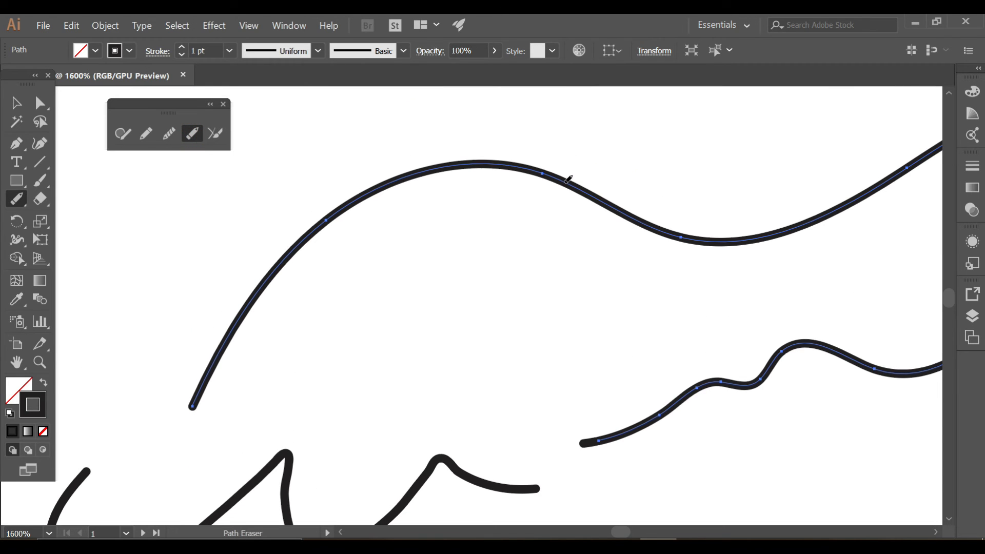
drag(569, 179, 565, 182)
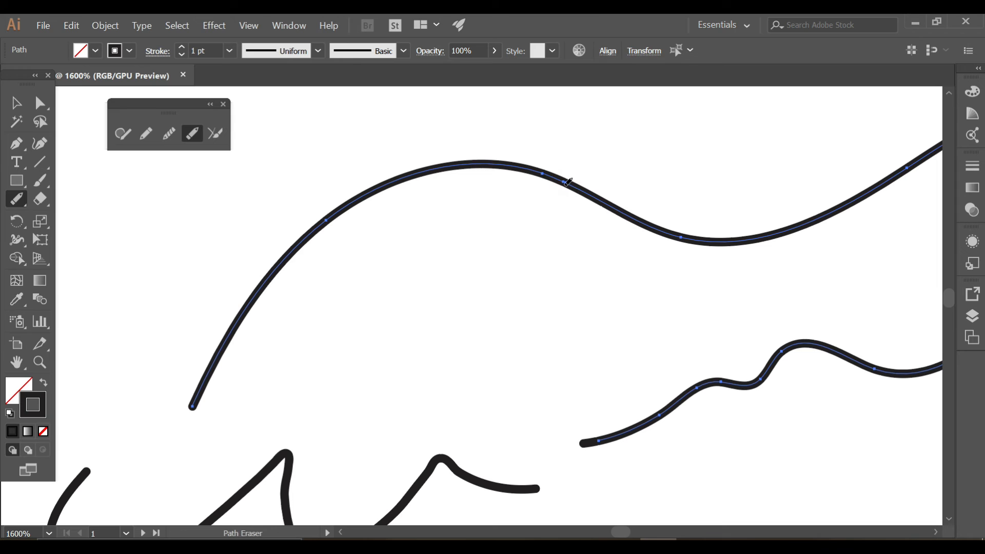
click(15, 102)
drag(456, 165, 349, 172)
click(578, 134)
click(460, 172)
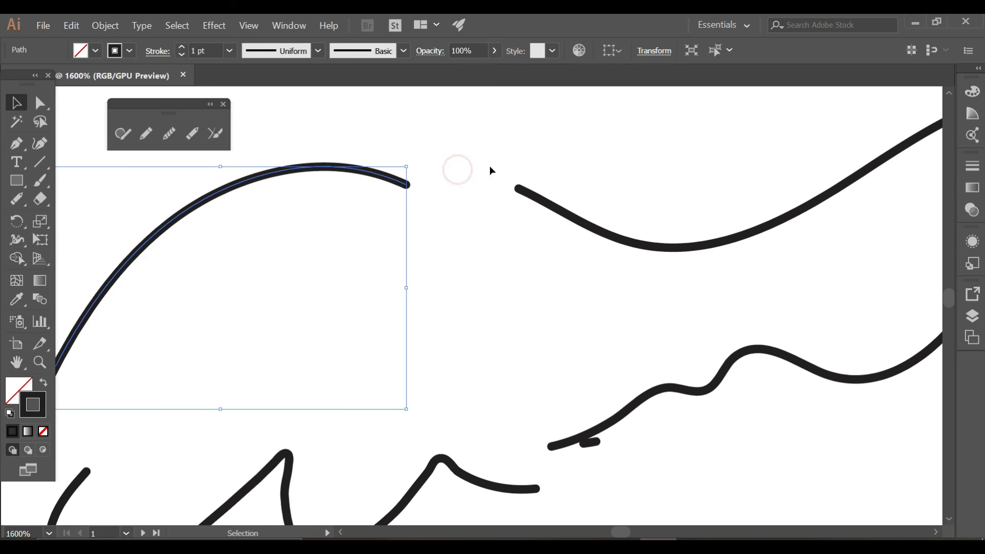
Move the right piece closer to the arch, then split off its short descending end with the Path Eraser and offset it slightly left
drag(578, 218, 504, 218)
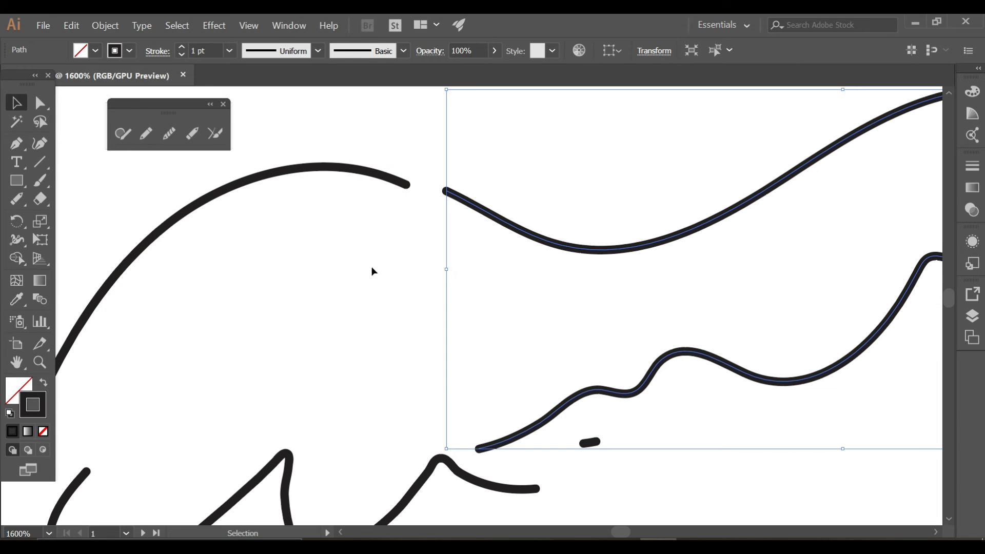
click(195, 131)
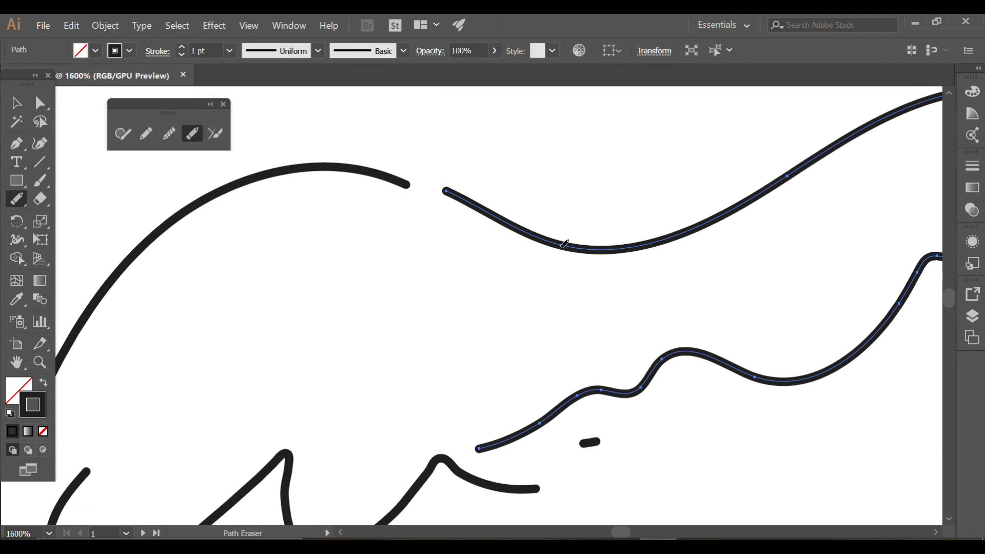
drag(563, 238, 561, 245)
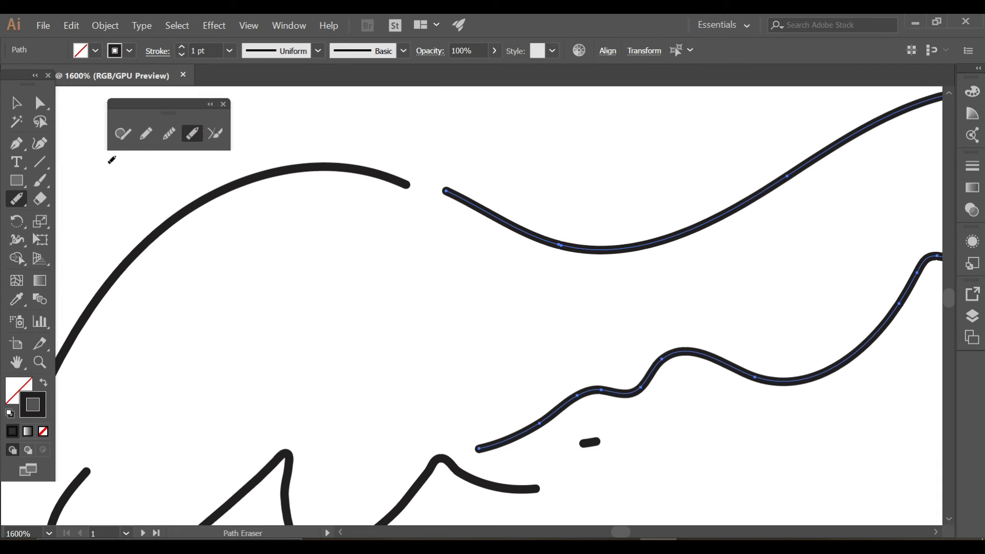
click(16, 103)
click(493, 215)
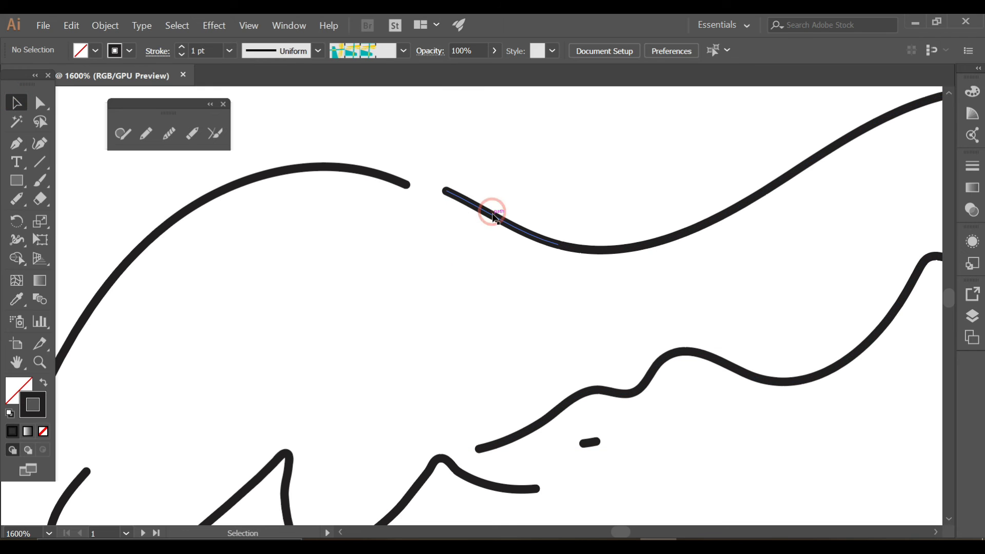
key(Left)
key(Left)
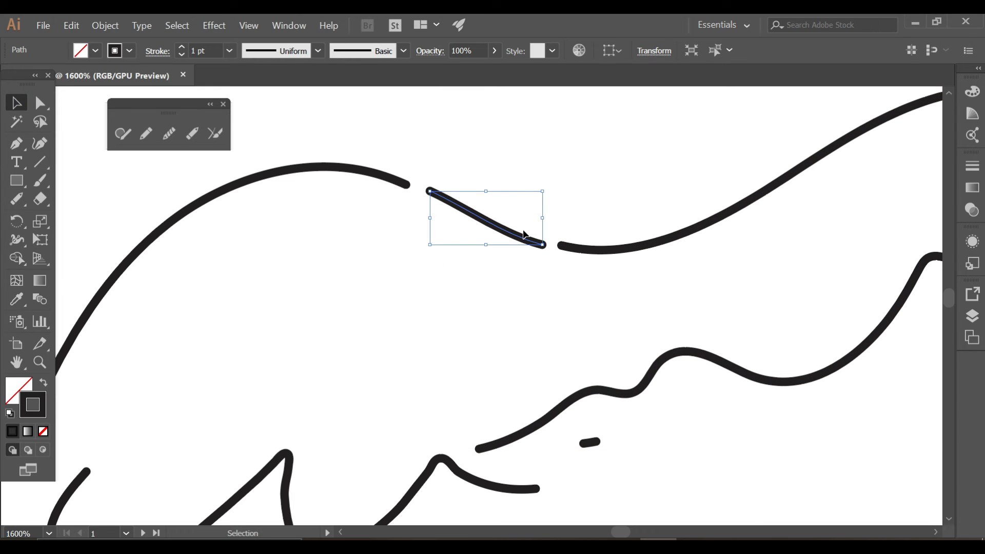
key(Right)
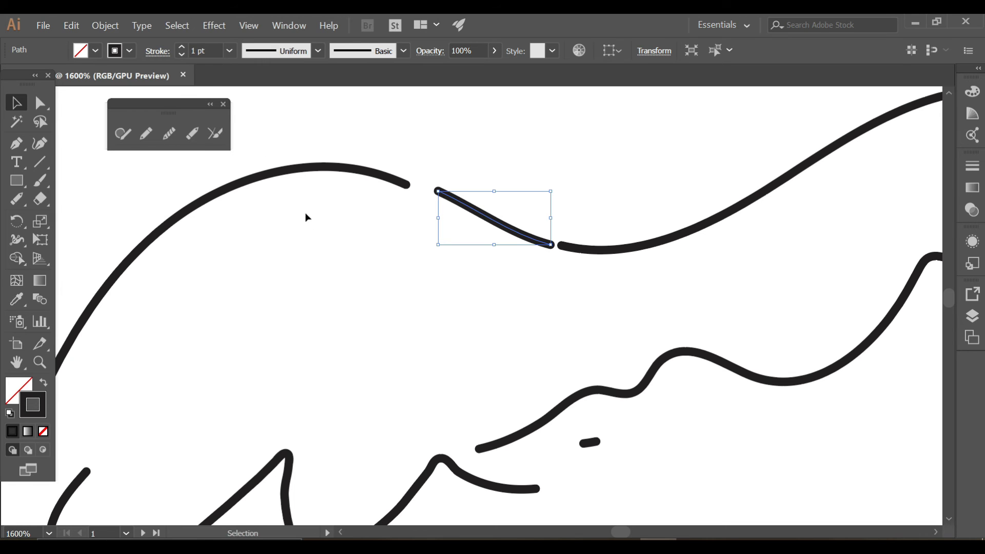
Reconnect the three pieces of the outline's upper curve across both gaps with the Join tool
click(236, 259)
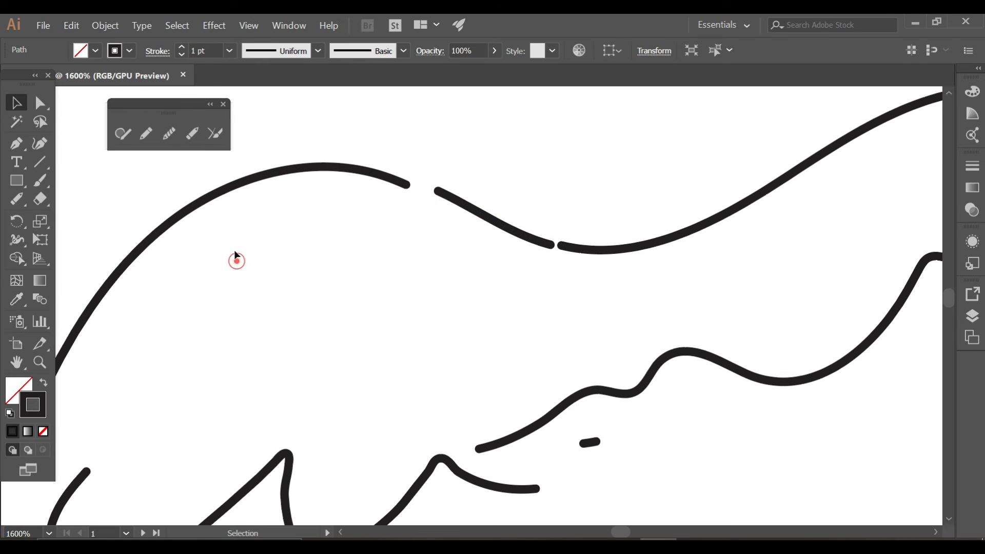
click(215, 135)
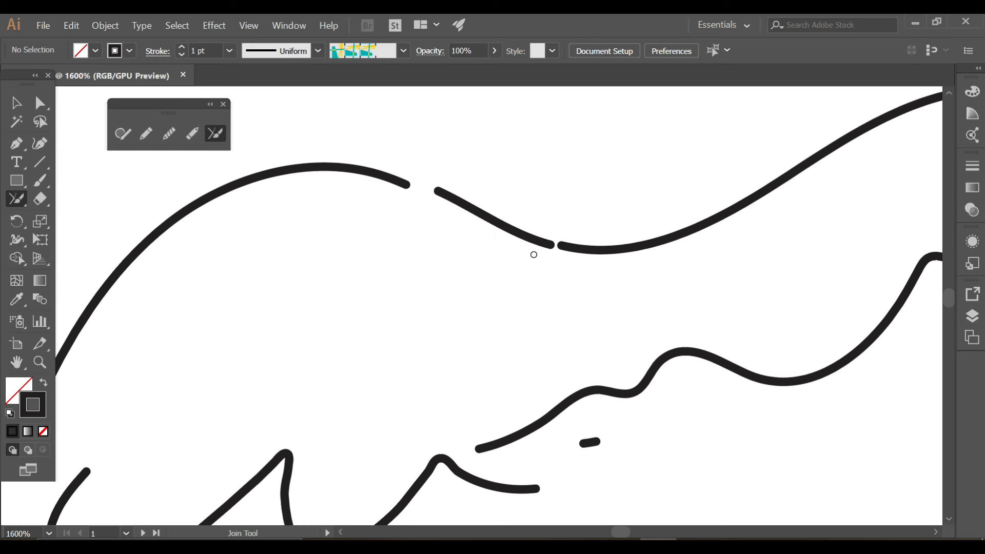
mouse_move(555, 229)
mouse_down()
mouse_move(556, 264)
mouse_move(574, 257)
mouse_move(559, 230)
mouse_up()
mouse_move(435, 187)
mouse_down()
mouse_move(400, 172)
mouse_move(406, 217)
mouse_move(458, 201)
mouse_move(436, 175)
mouse_up()
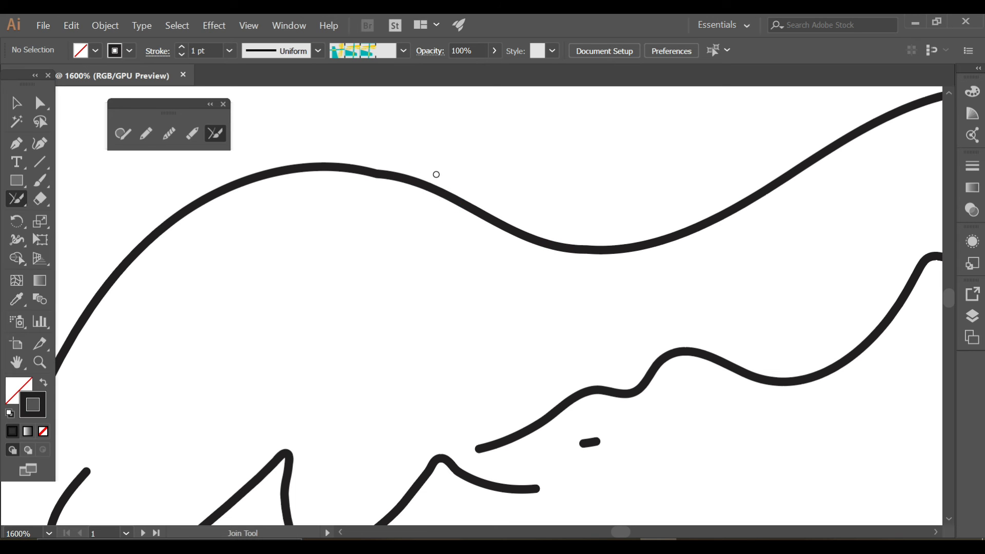
Close the remaining gaps in the outline's lower edge and at its left end with the Join tool
scroll(496, 222, down, 4)
mouse_move(476, 241)
mouse_down()
mouse_move(483, 309)
mouse_move(544, 326)
mouse_move(537, 269)
mouse_move(466, 235)
mouse_up()
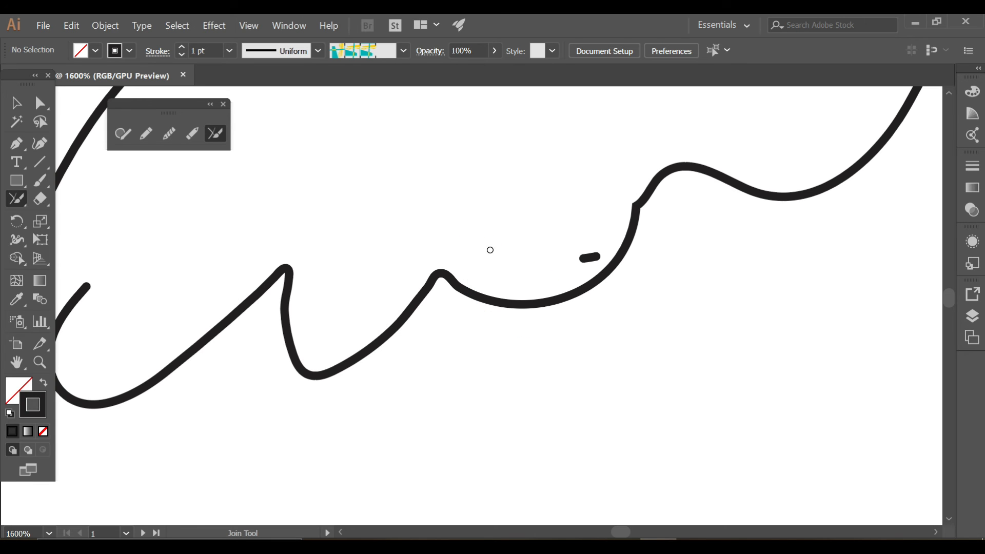
scroll(587, 264, down, 1)
scroll(303, 298, up, 1)
key(space)
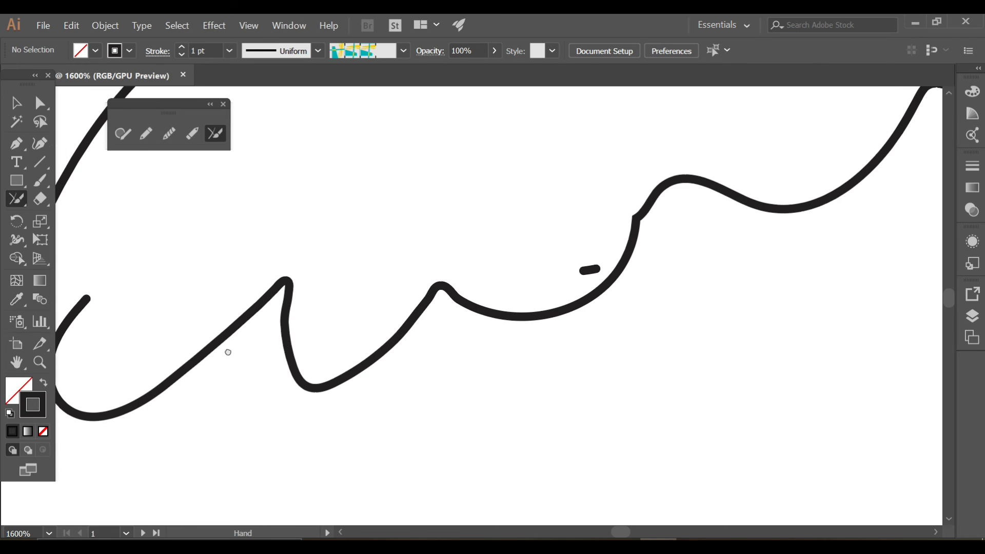
drag(226, 352, 495, 317)
mouse_move(324, 175)
mouse_down()
mouse_move(302, 302)
mouse_move(409, 277)
mouse_move(321, 160)
mouse_up()
Draw two separate rising lines with the Pencil, one right of the wavy outline and one below it
key(ctrl+minus)
key(ctrl+minus)
key(ctrl+minus)
key(ctrl+minus)
key(ctrl+minus)
key(ctrl+minus)
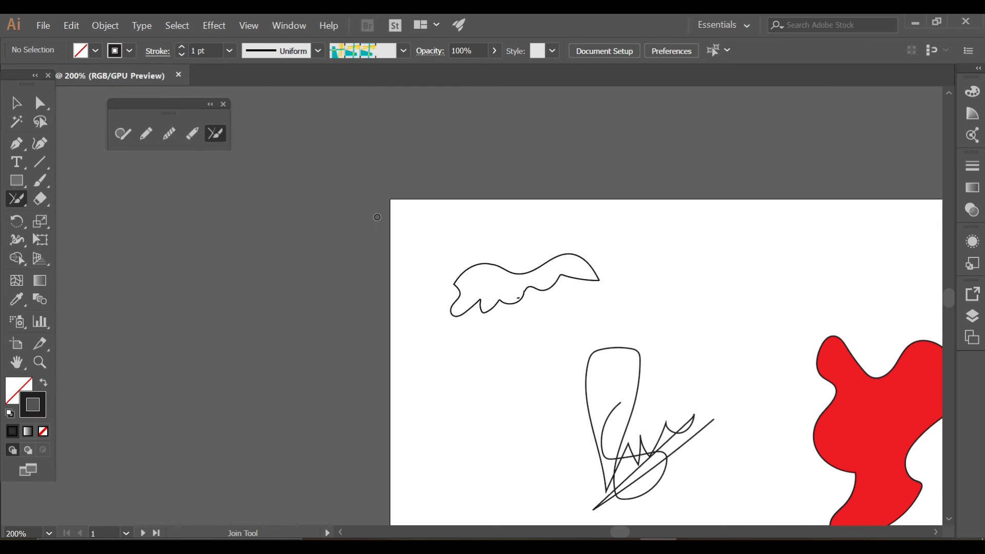
click(146, 134)
drag(670, 283, 762, 228)
drag(533, 340, 612, 313)
Draw a short steep line with the Pencil just left of the upper rising line's lower end
click(216, 133)
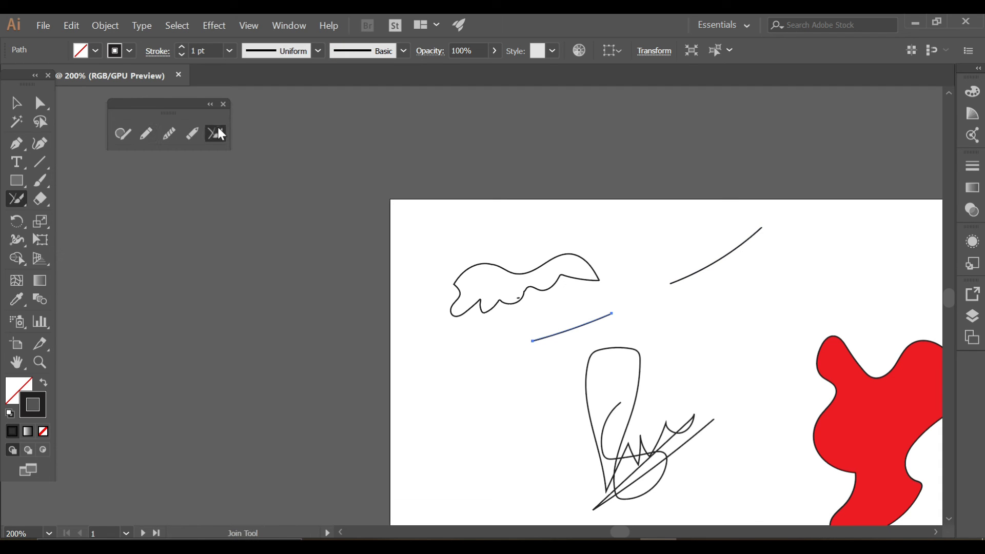
mouse_move(659, 272)
mouse_down()
mouse_move(597, 311)
mouse_move(641, 325)
mouse_move(681, 297)
mouse_move(670, 263)
mouse_move(612, 297)
mouse_move(612, 331)
mouse_move(691, 287)
mouse_move(651, 249)
mouse_move(648, 278)
mouse_move(660, 303)
mouse_move(673, 271)
mouse_move(658, 286)
mouse_move(678, 281)
mouse_up()
click(145, 134)
click(215, 133)
Move the short steep line close to the rising line's lower end and connect them into a corner with the Join tool
key(ctrl+plus)
key(ctrl+plus)
key(ctrl+plus)
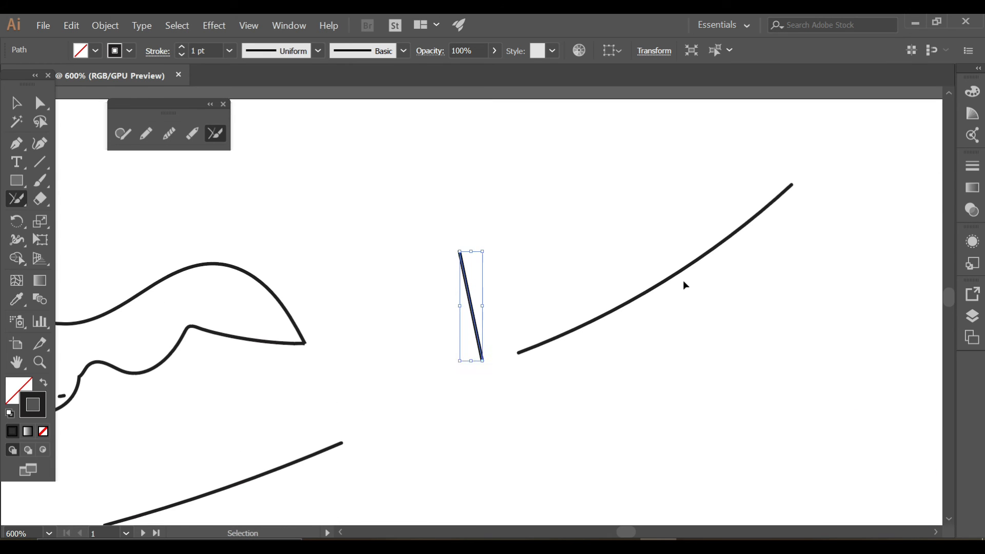
click(20, 107)
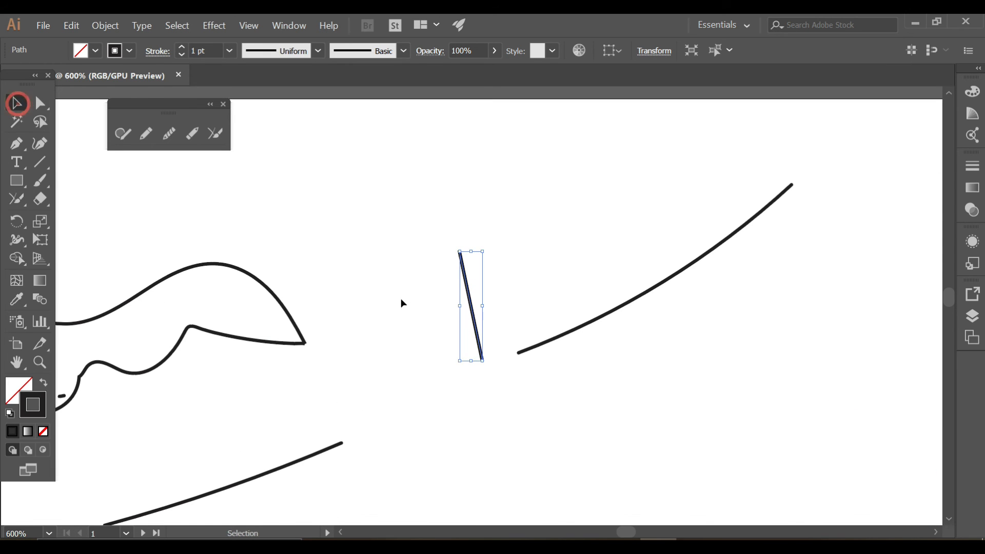
mouse_move(474, 320)
mouse_down()
mouse_move(499, 308)
mouse_move(528, 363)
mouse_move(516, 332)
mouse_up()
click(220, 154)
click(216, 132)
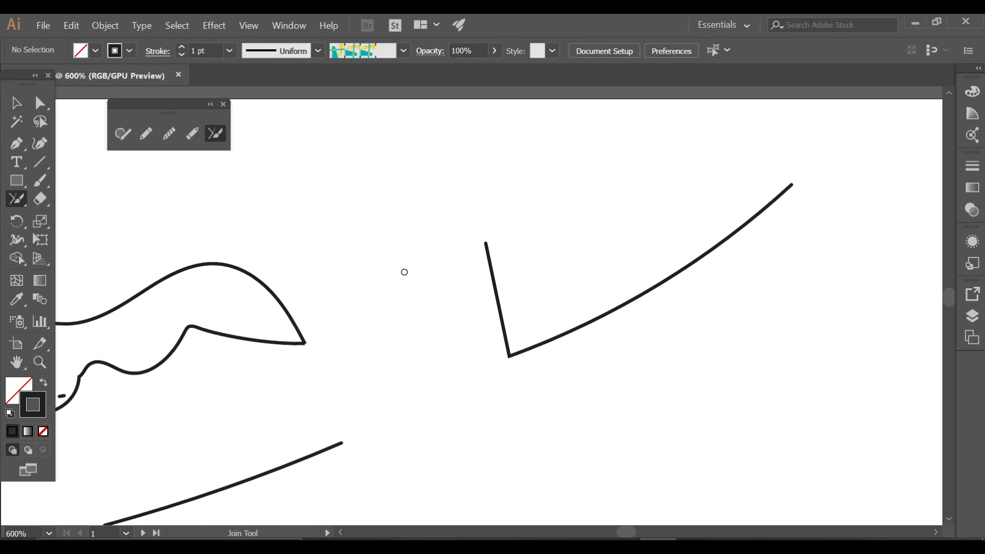
mouse_move(483, 239)
mouse_down()
mouse_move(384, 427)
mouse_move(355, 419)
mouse_move(305, 459)
mouse_move(442, 407)
mouse_move(496, 230)
mouse_up()
Draw a hooked Pencil line ending near the lower rising line's left end and connect the two with the Join tool
click(16, 106)
drag(292, 255, 661, 163)
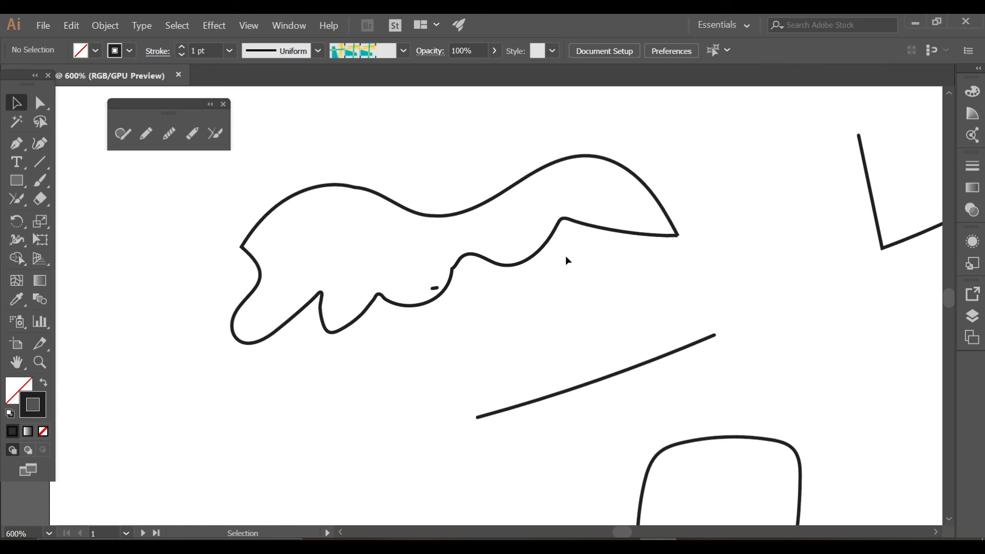
scroll(570, 262, down, 5)
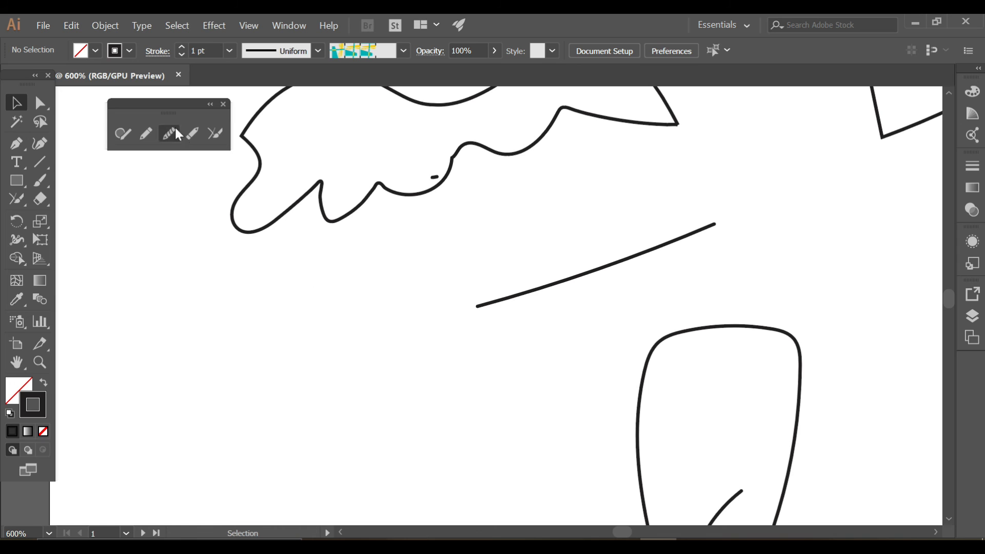
click(145, 134)
mouse_move(365, 396)
mouse_down()
mouse_move(462, 318)
mouse_move(459, 307)
mouse_up()
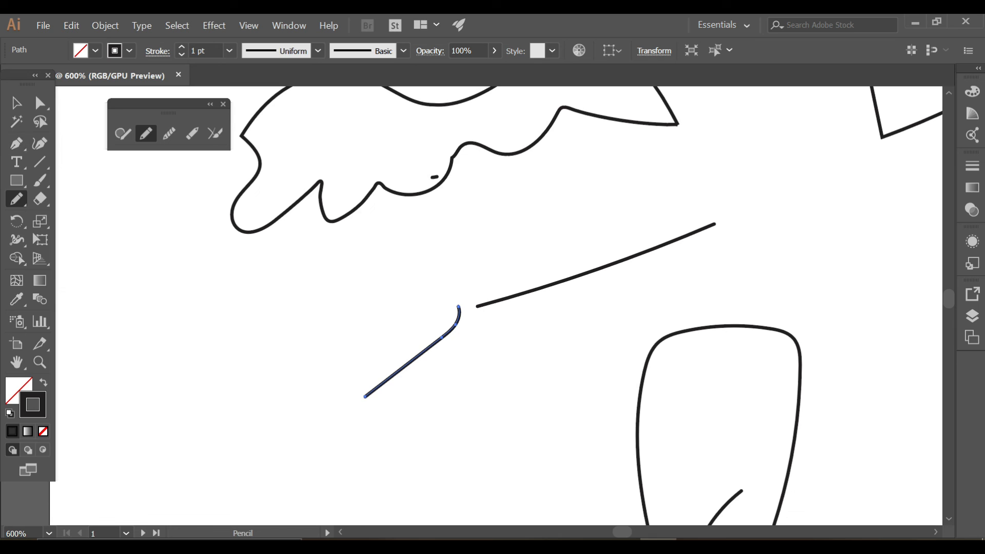
click(16, 103)
click(214, 232)
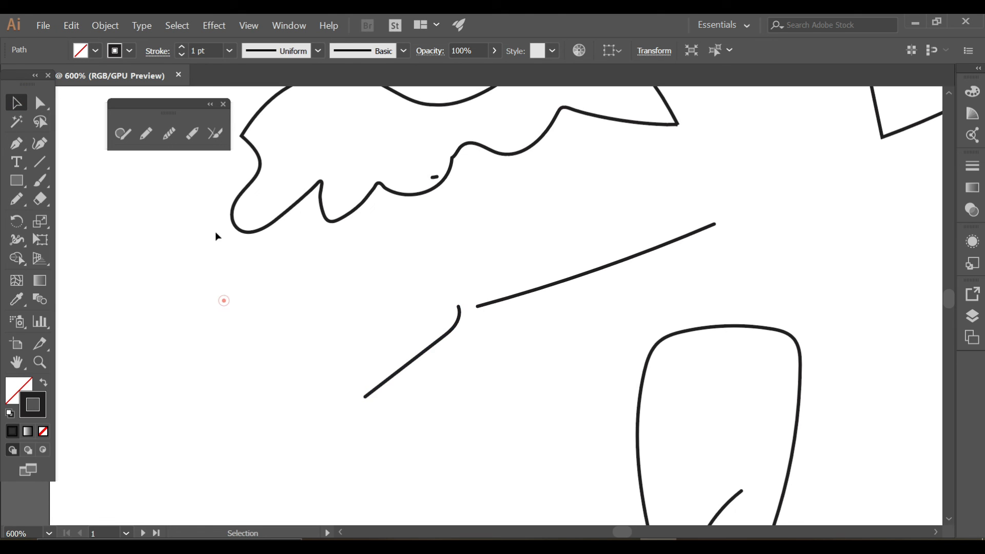
click(215, 134)
mouse_move(482, 289)
mouse_down()
mouse_move(446, 304)
mouse_move(463, 337)
mouse_move(477, 337)
mouse_move(490, 325)
mouse_move(479, 284)
mouse_up()
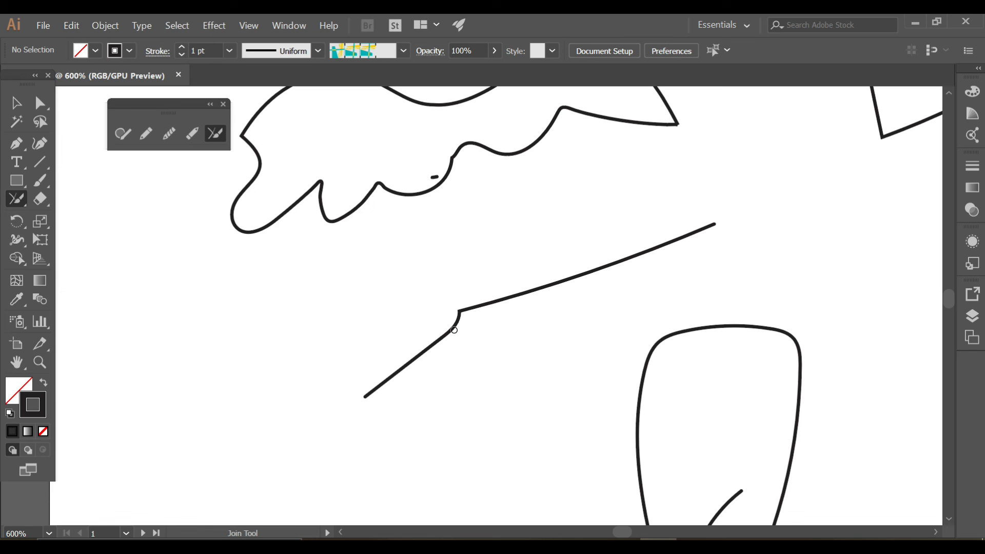
Round off the sharp corner where the hooked line meets the rising line with the Smooth tool
click(168, 134)
click(459, 310)
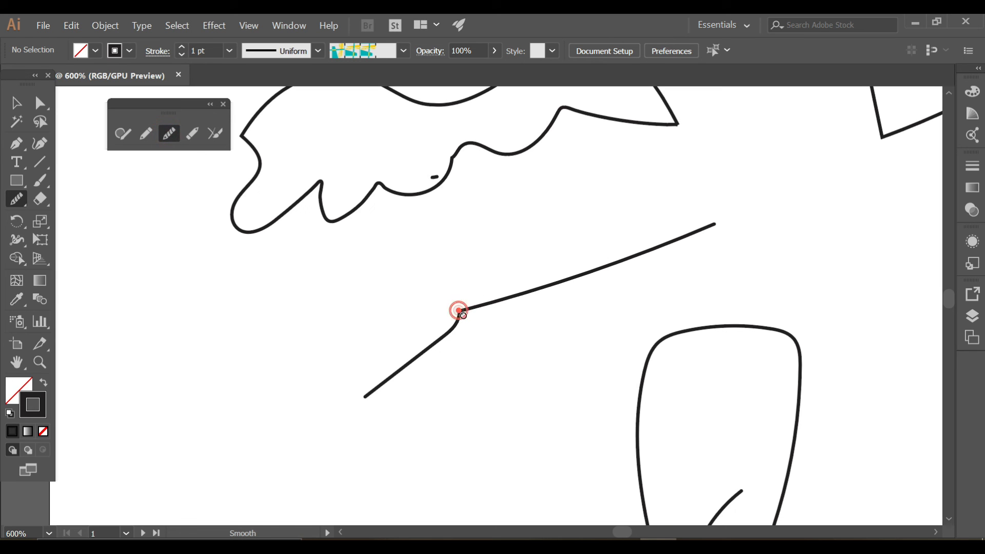
click(461, 307)
click(16, 102)
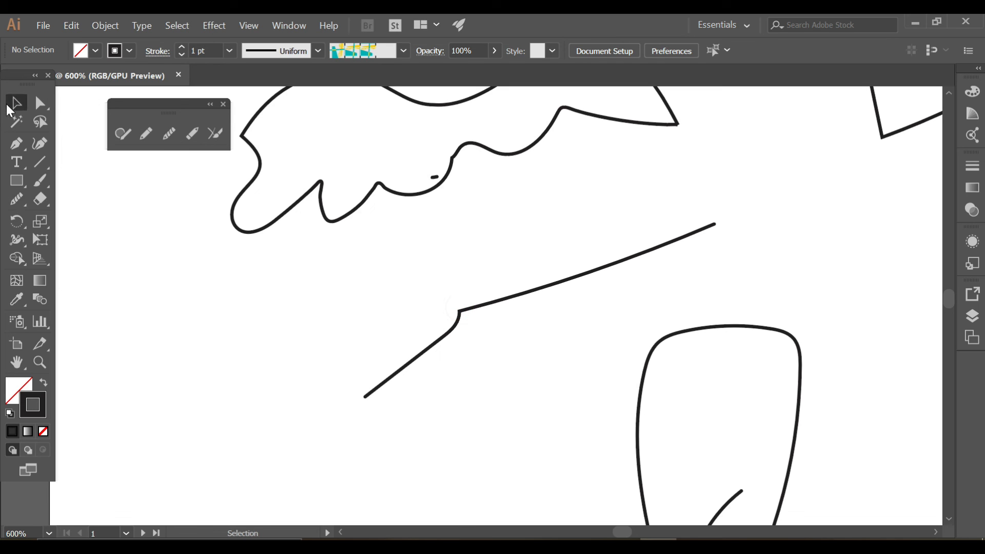
click(486, 303)
key(ctrl+equal)
key(ctrl+equal)
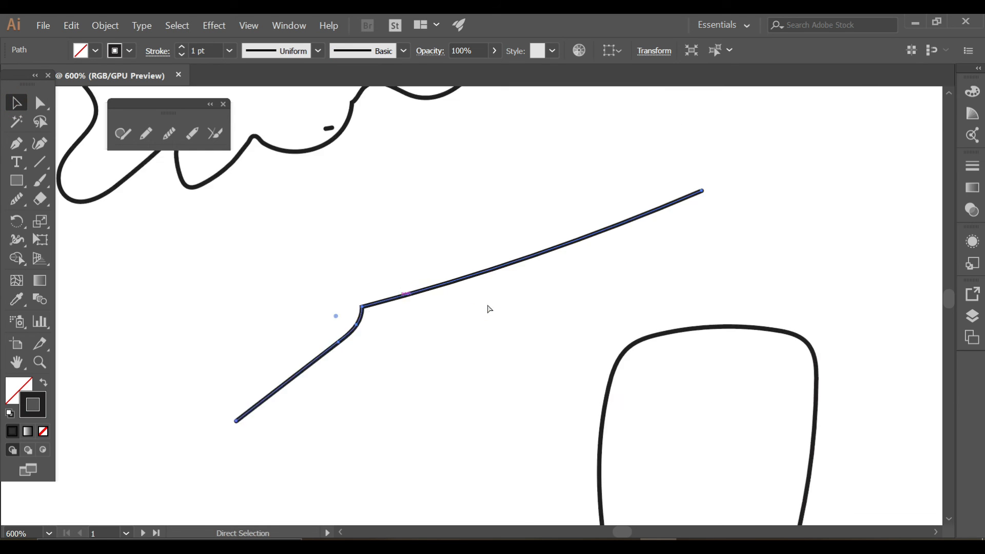
click(169, 131)
mouse_move(308, 305)
mouse_down()
mouse_move(356, 295)
mouse_move(312, 310)
mouse_move(307, 303)
mouse_move(311, 329)
mouse_move(303, 317)
mouse_move(293, 322)
mouse_move(332, 307)
mouse_move(336, 279)
mouse_up()
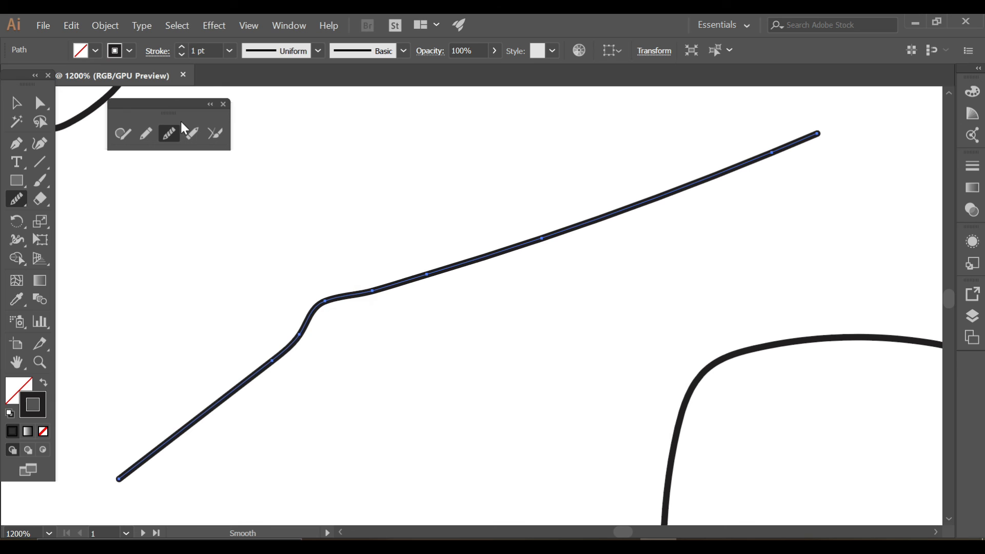